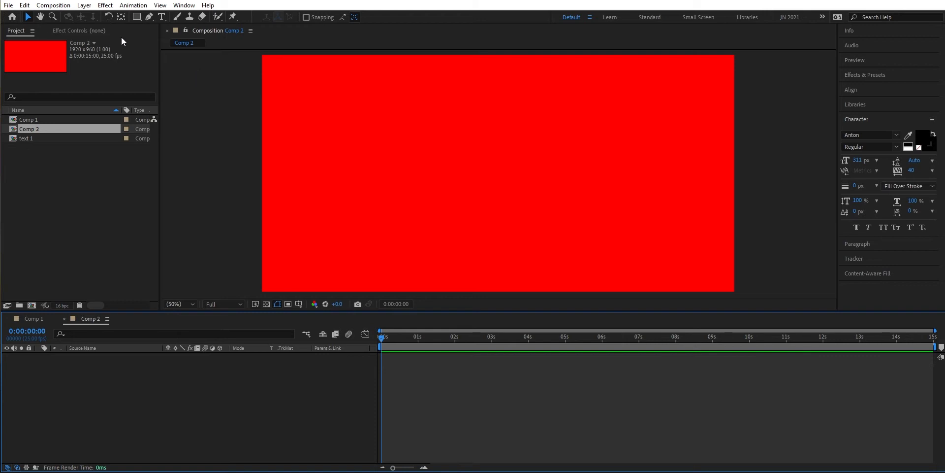
# - Create a text layer reading SHADOW in the composition
pyautogui.click(163, 17)
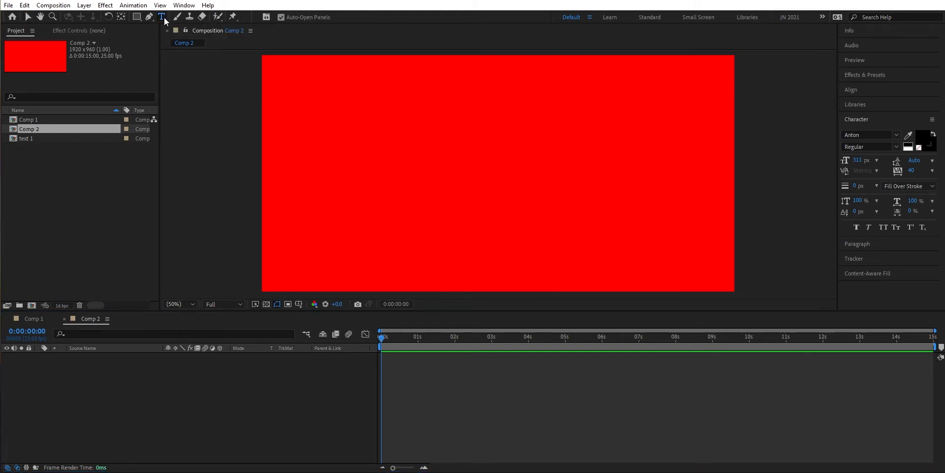
pyautogui.click(381, 184)
pyautogui.write('SHADO')
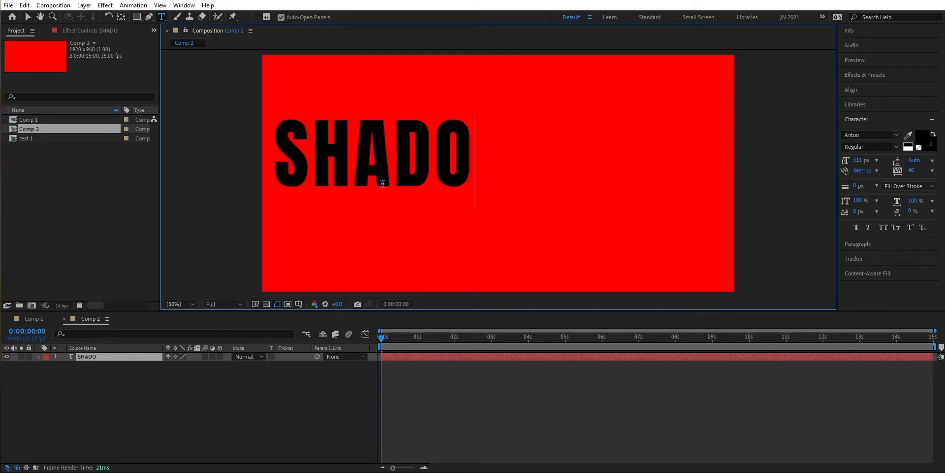
pyautogui.write('W')
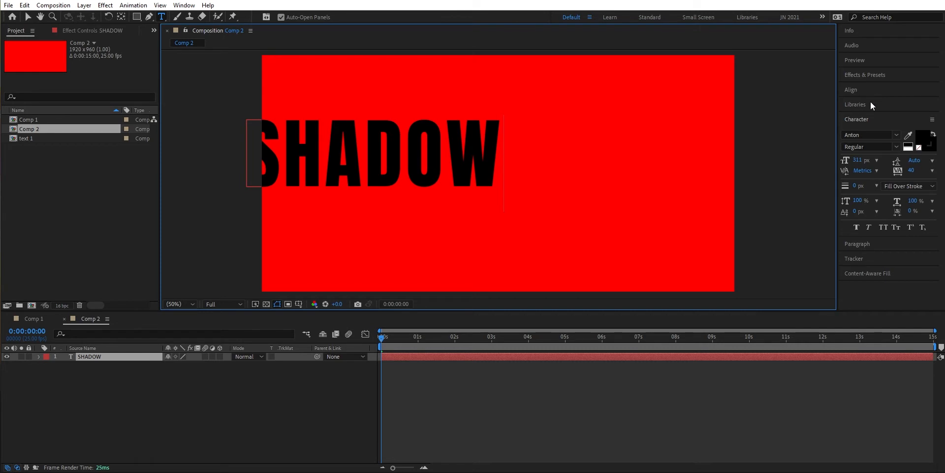
# - Center the SHADOW text horizontally and vertically in the composition
pyautogui.click(876, 90)
pyautogui.click(865, 115)
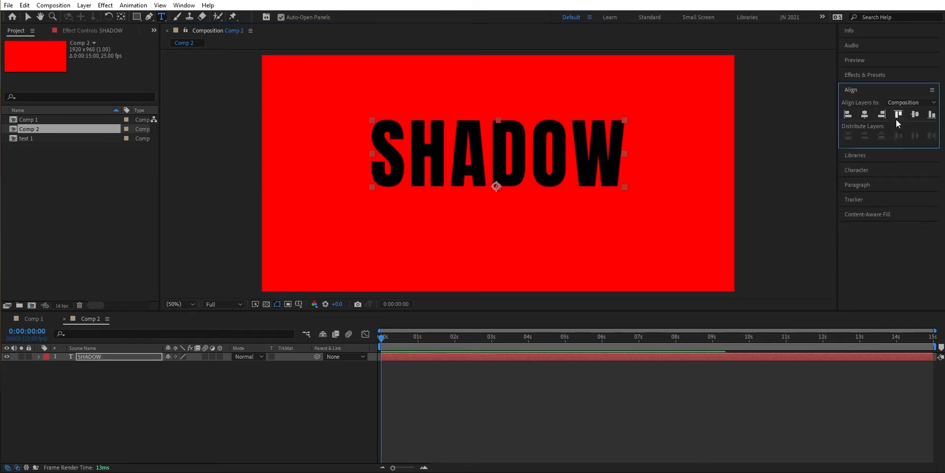
pyautogui.click(915, 114)
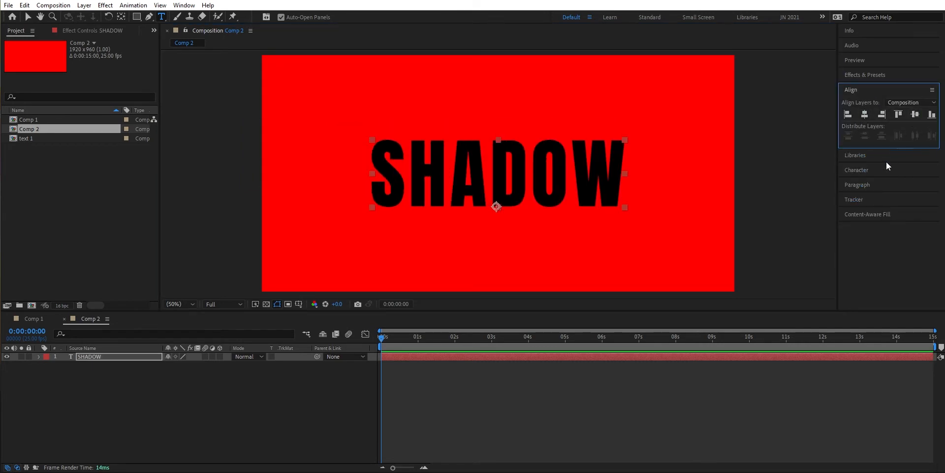
# - Pre-compose the SHADOW text layer into a new composition named text
pyautogui.rightClick(108, 355)
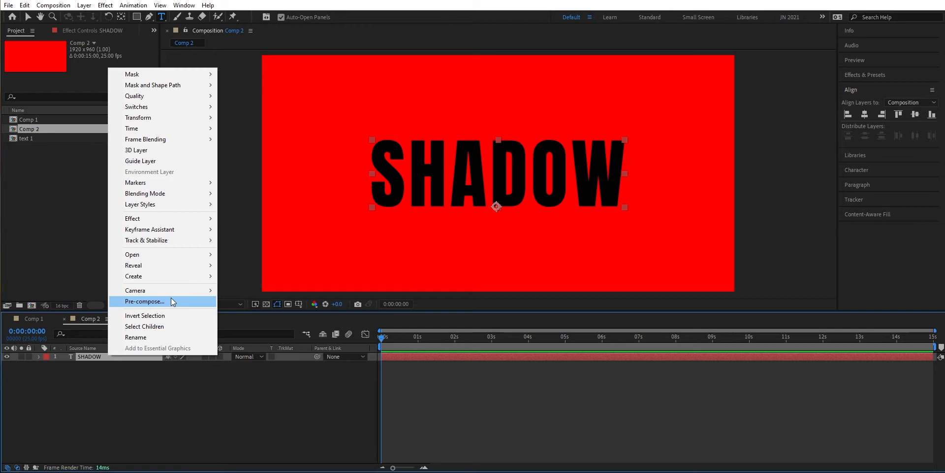
pyautogui.click(171, 300)
pyautogui.write('text')
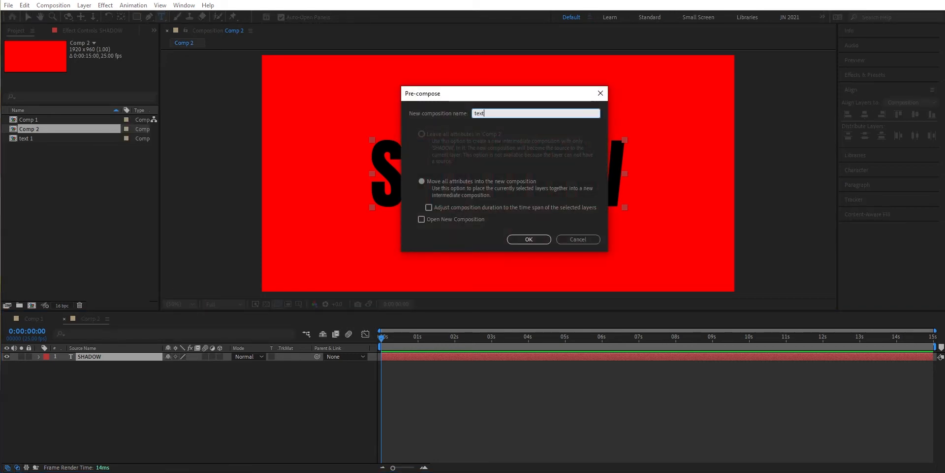
pyautogui.click(533, 237)
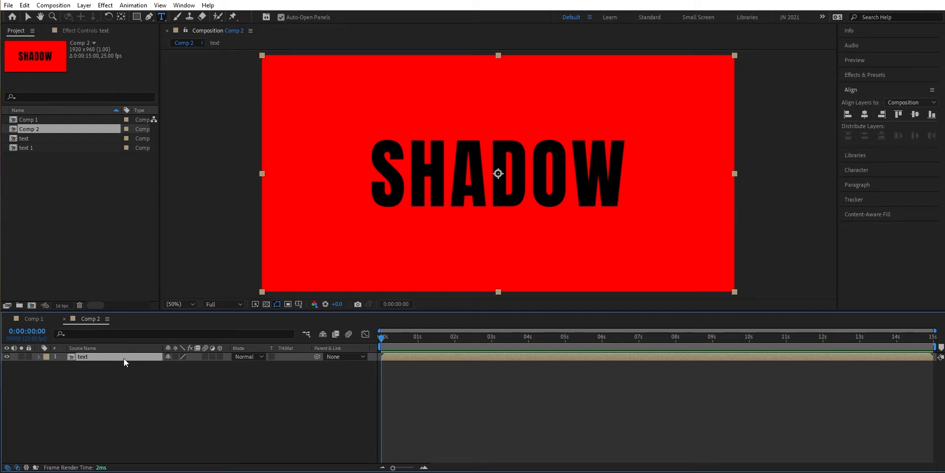
# - Duplicate the text precomp layer and rename the upper copy color
pyautogui.hotkey('ctrl', 'd')
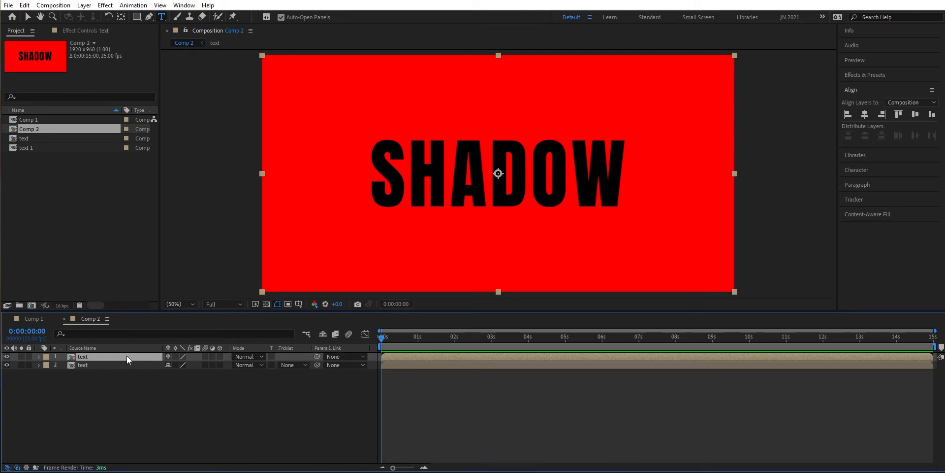
pyautogui.press('Return')
pyautogui.write('color')
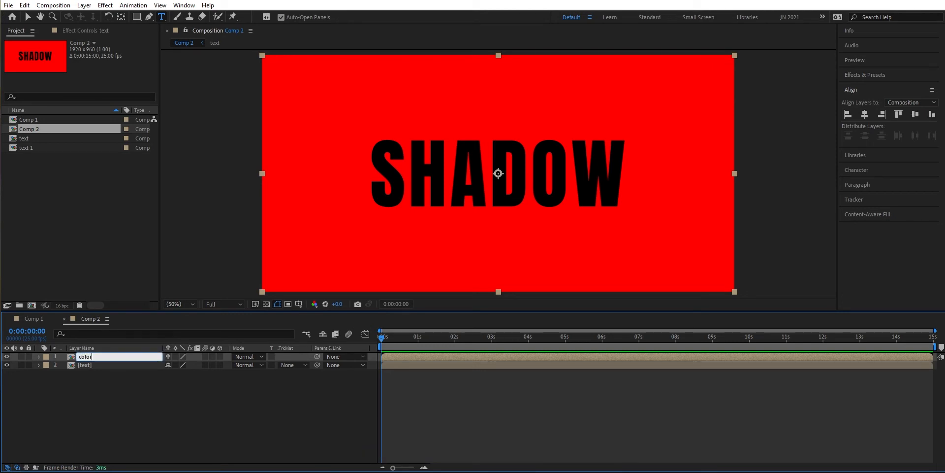
pyautogui.press('Return')
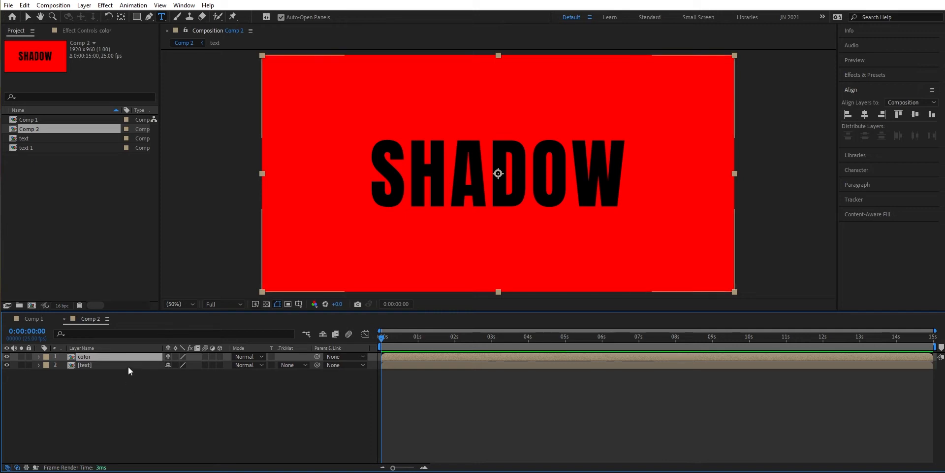
# - Rename the lower text precomp layer shadow
pyautogui.click(129, 365)
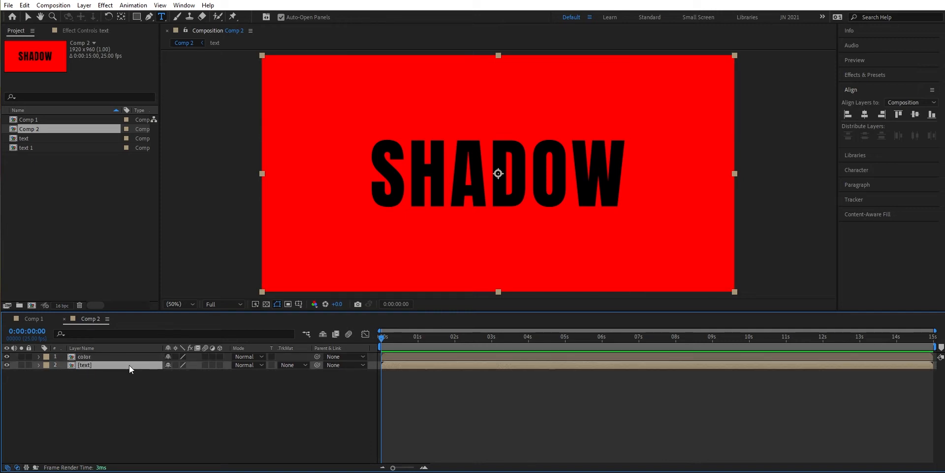
pyautogui.press('Return')
pyautogui.write('shadow')
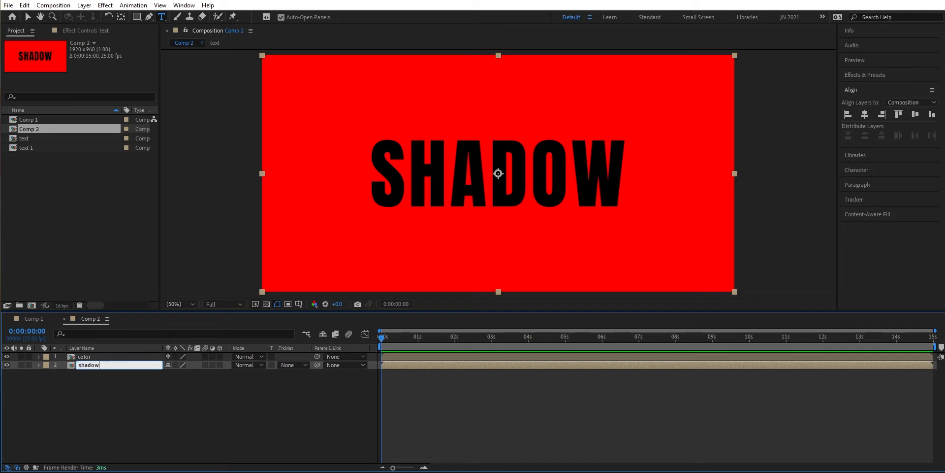
pyautogui.press('Return')
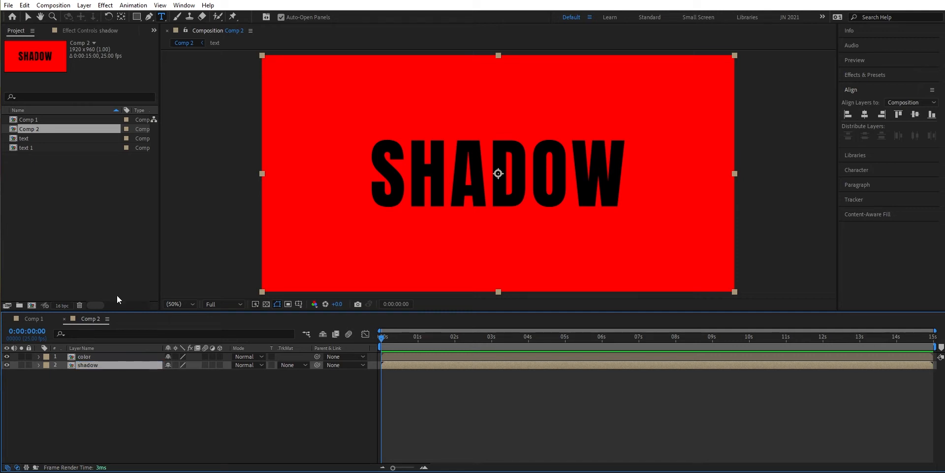
# - Find the Fill effect and apply it to the color layer
pyautogui.click(120, 356)
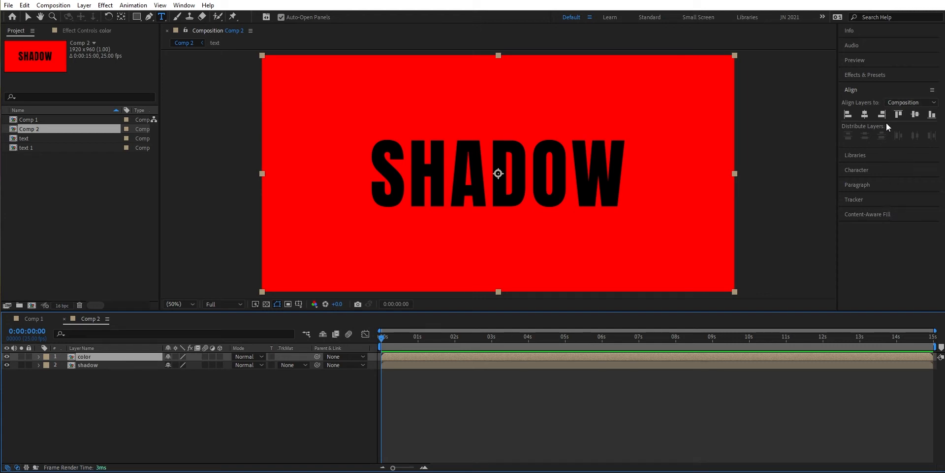
pyautogui.click(887, 73)
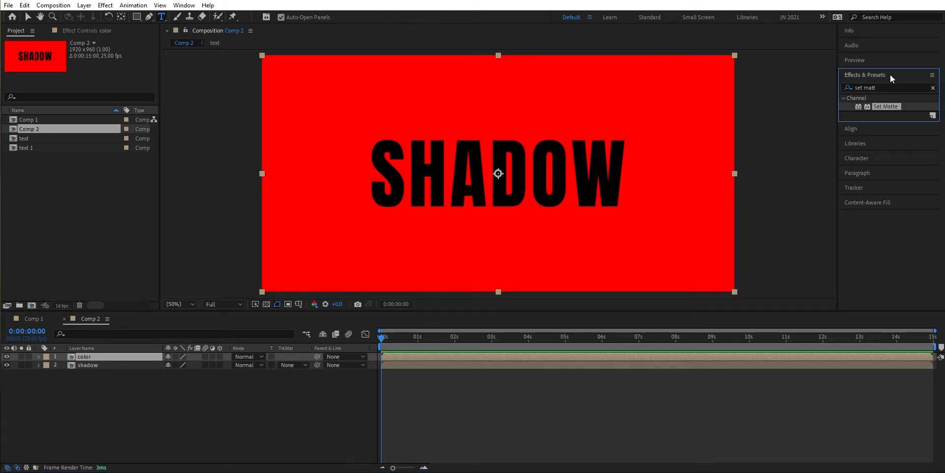
pyautogui.click(933, 88)
pyautogui.write('fill')
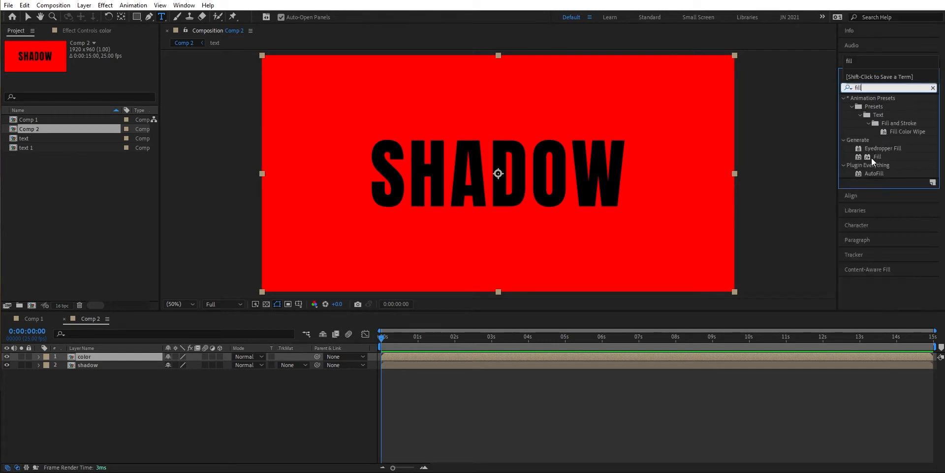
pyautogui.click(879, 156)
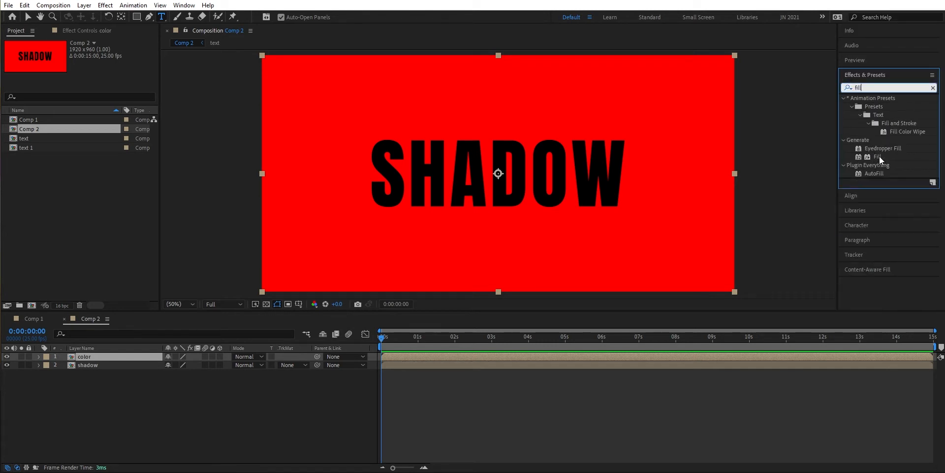
pyautogui.doubleClick(878, 156)
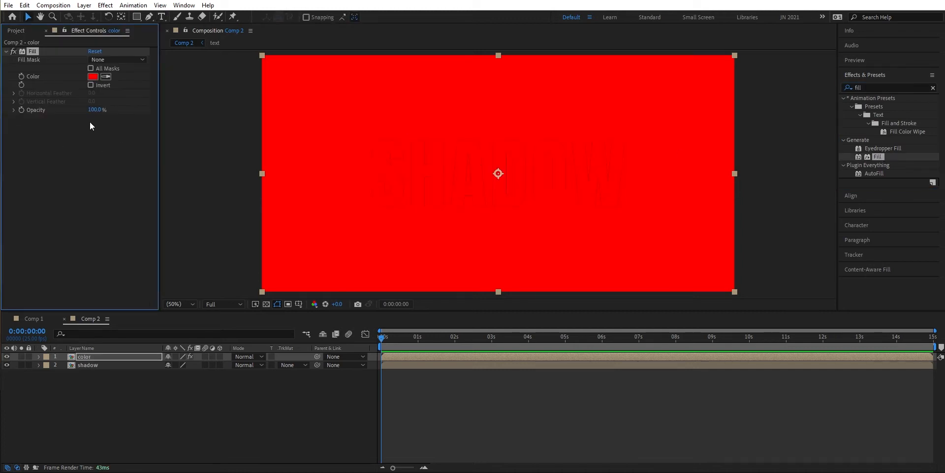
# - Set the color layer's Fill color to white, FFFFFF
pyautogui.click(93, 76)
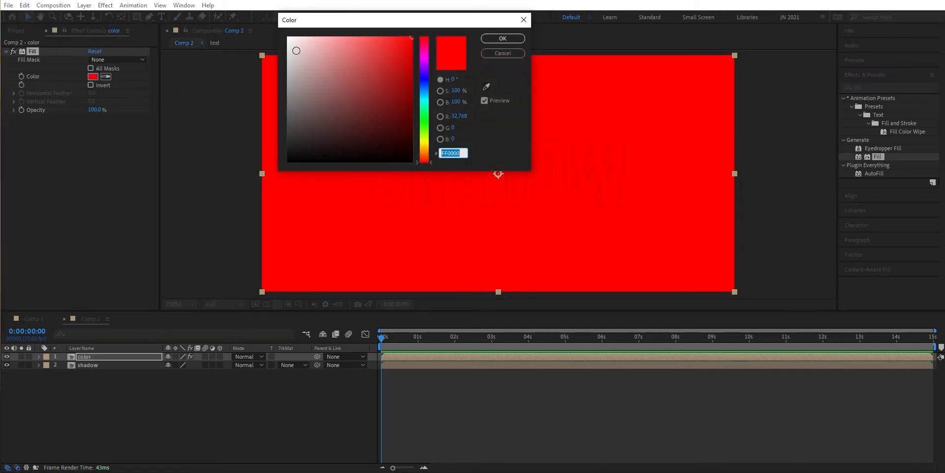
pyautogui.write('ffffff')
pyautogui.click(495, 40)
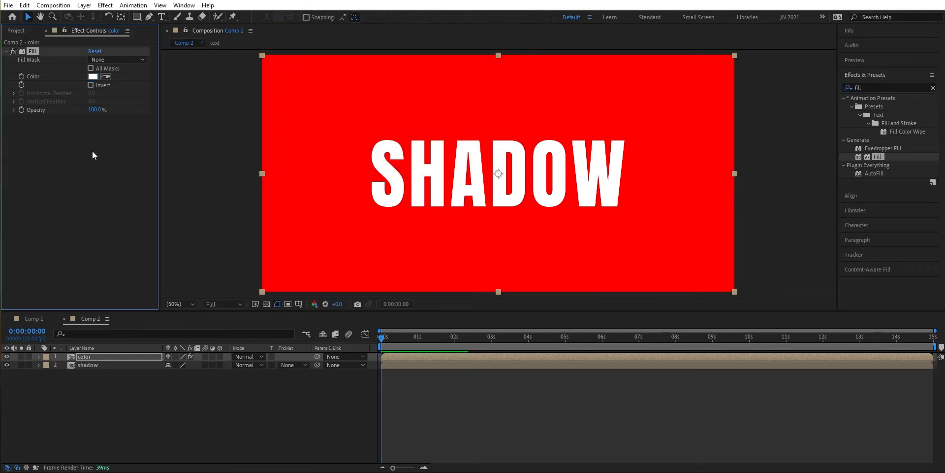
# - Add a Bevel and Emboss layer style to the color layer
pyautogui.rightClick(113, 356)
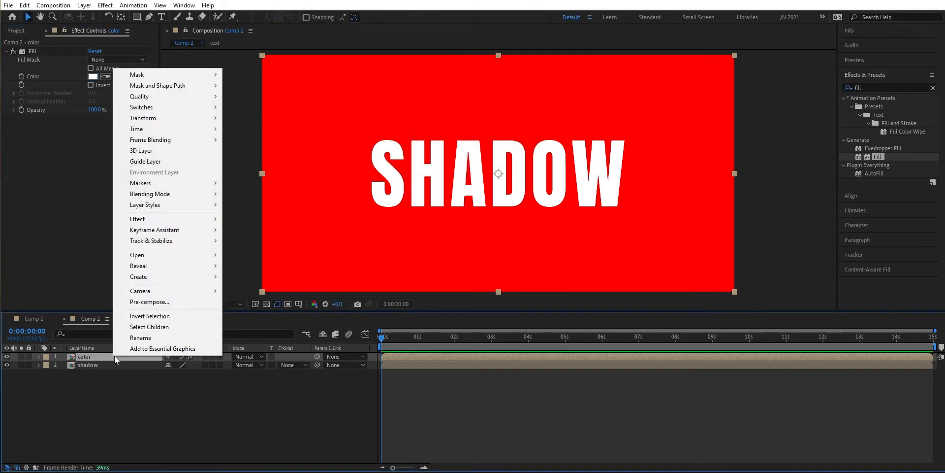
pyautogui.moveTo(169, 204)
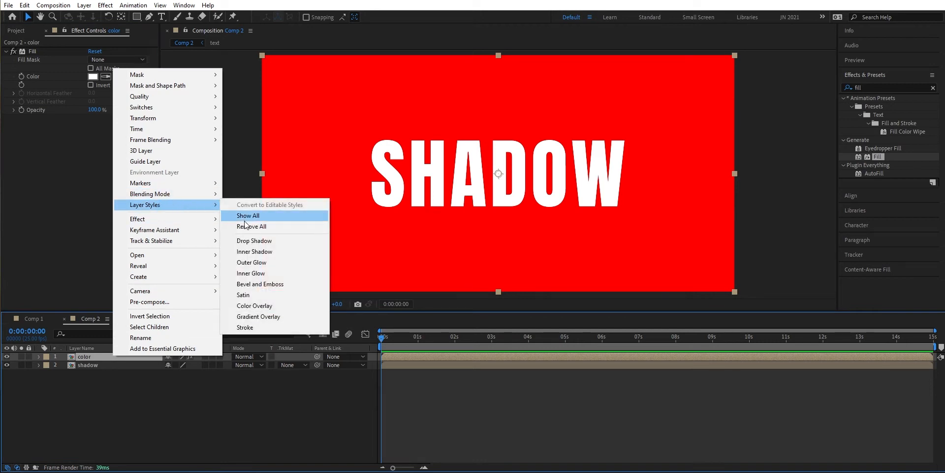
pyautogui.click(256, 284)
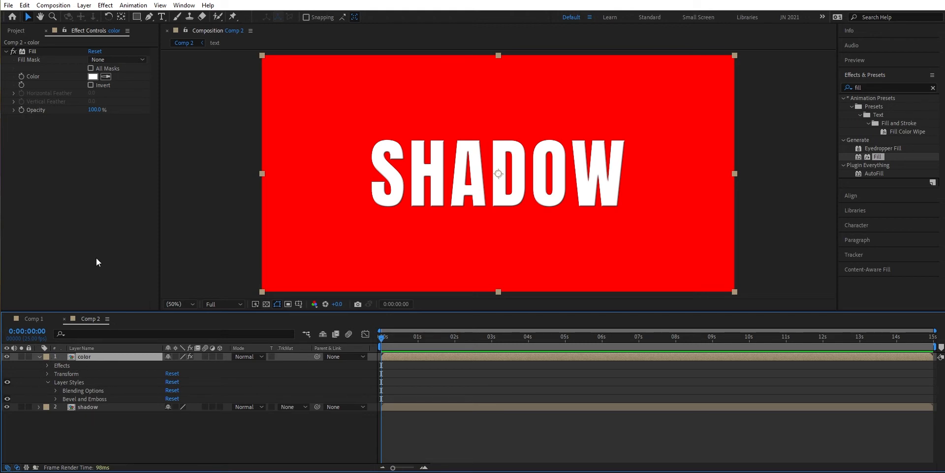
# - Add a Drop Shadow layer style to the shadow layer with distance 42, spread 18% and size 53
pyautogui.click(107, 409)
pyautogui.rightClick(107, 409)
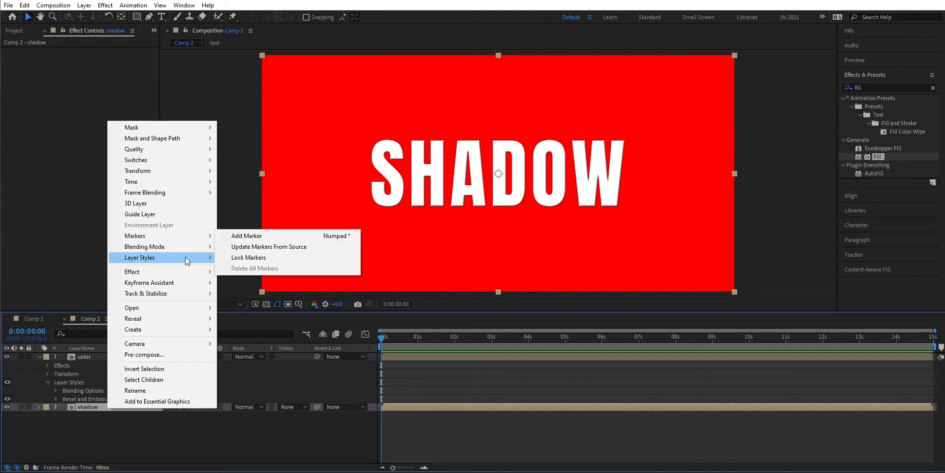
pyautogui.moveTo(192, 257)
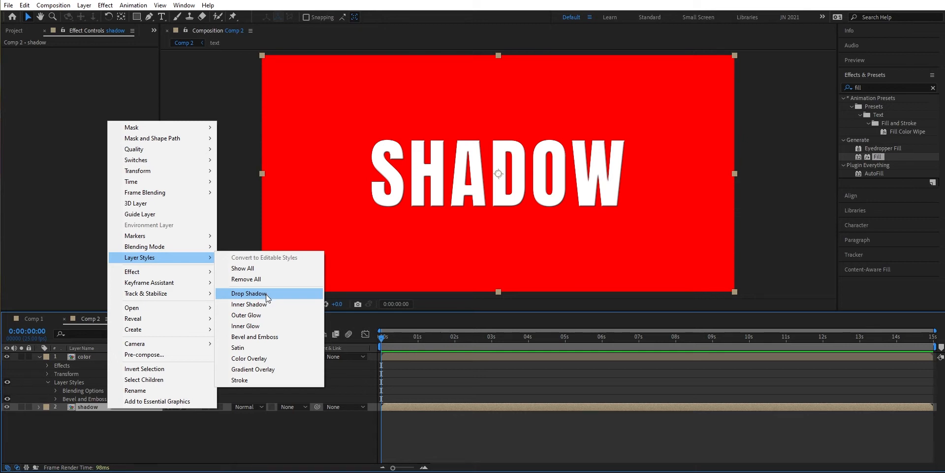
pyautogui.click(249, 293)
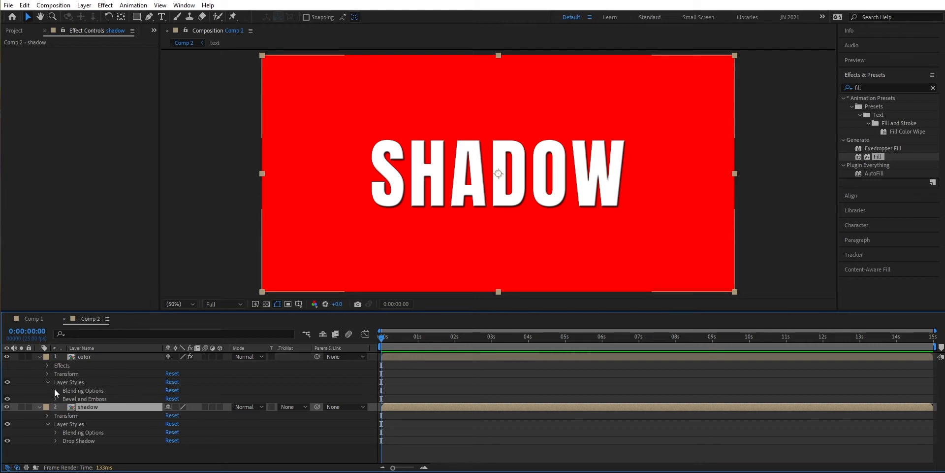
pyautogui.click(55, 440)
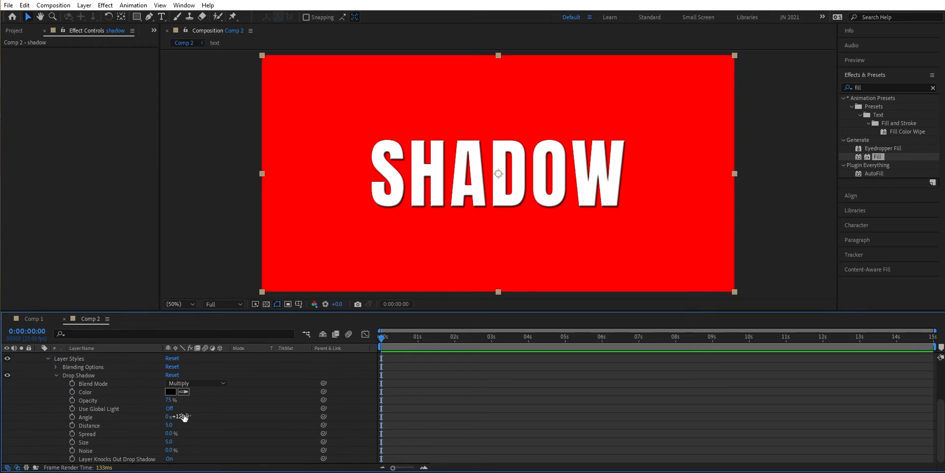
pyautogui.moveTo(168, 424); pyautogui.dragTo(190, 438)
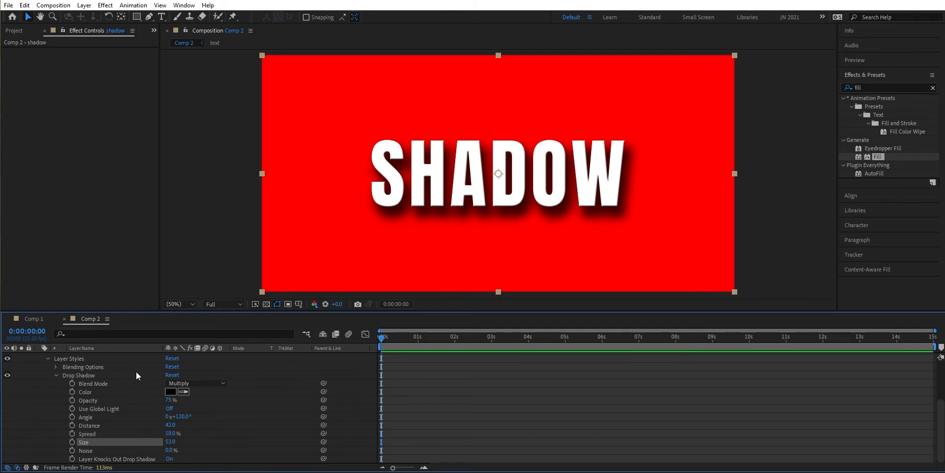
# - Try adjusting the shadow layer's overall opacity in its transform properties
pyautogui.scroll(3, 137, 369)
pyautogui.click(131, 392)
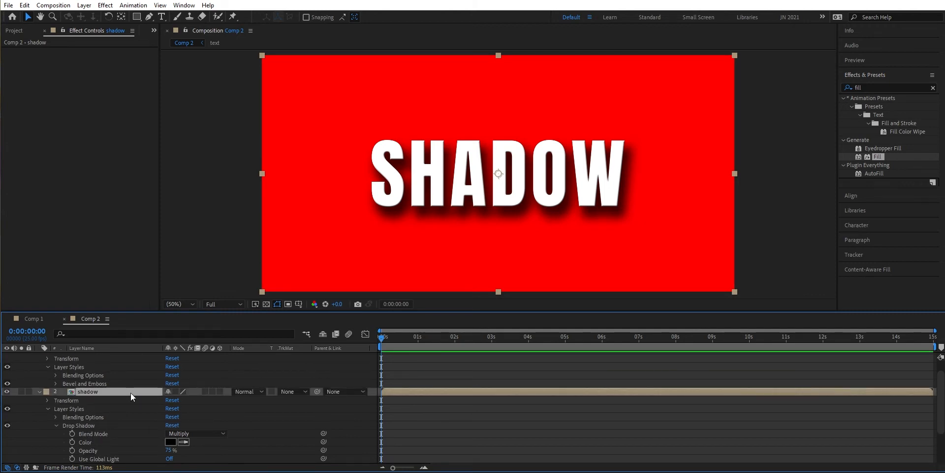
pyautogui.press('t')
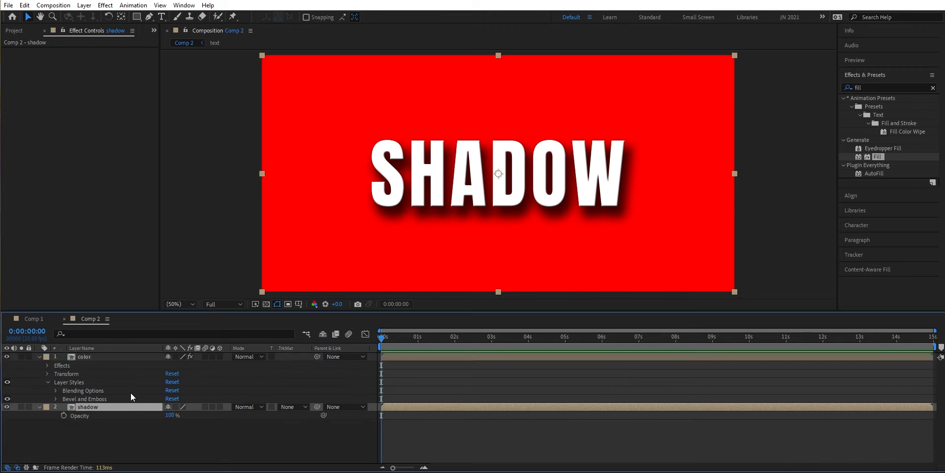
pyautogui.moveTo(170, 416)
pyautogui.mouseDown()
pyautogui.moveTo(156, 412)
pyautogui.moveTo(170, 409)
pyautogui.mouseUp()
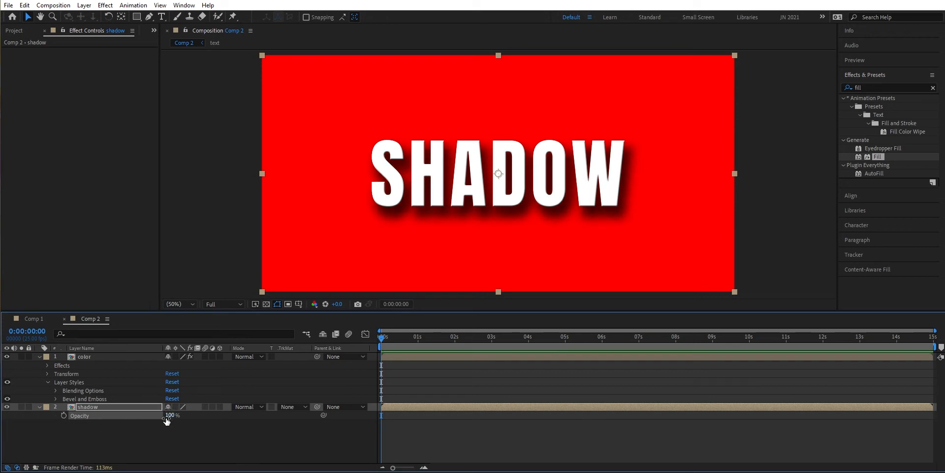
# - Set the opacity of the shadow layer's Drop Shadow style to 46%
pyautogui.click(39, 407)
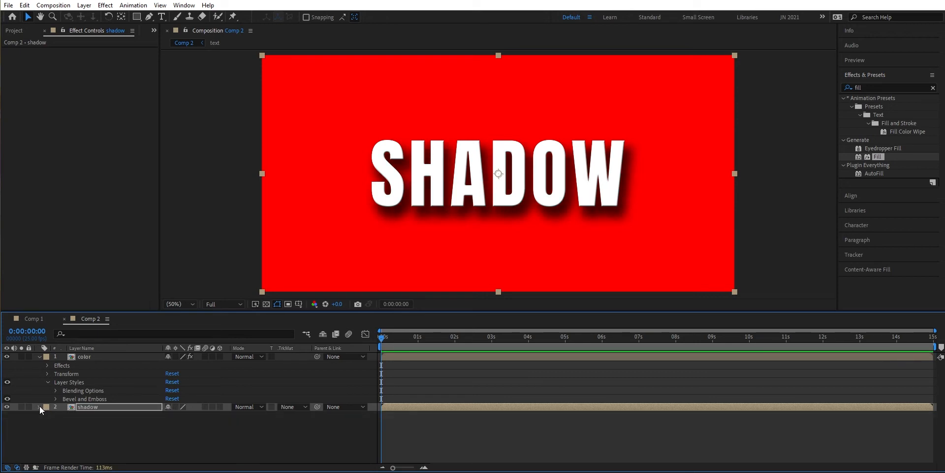
pyautogui.click(40, 407)
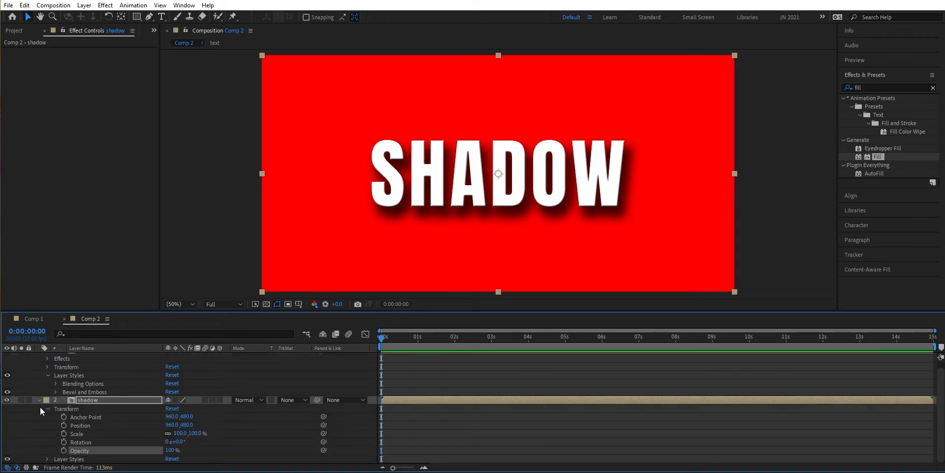
pyautogui.click(48, 459)
pyautogui.scroll(-2, 51, 453)
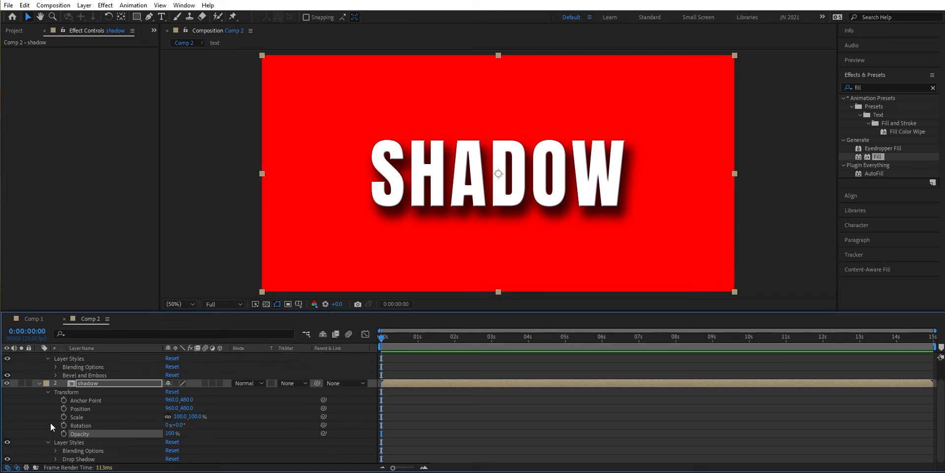
pyautogui.click(56, 458)
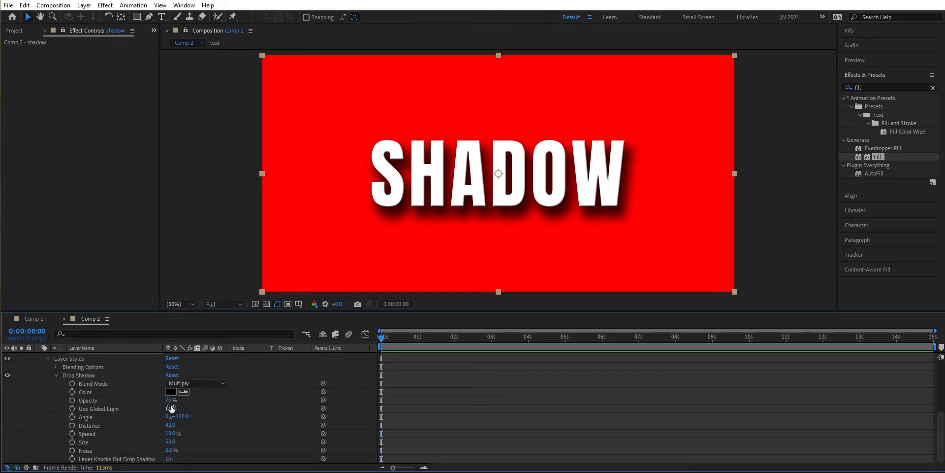
pyautogui.moveTo(171, 401); pyautogui.dragTo(160, 401)
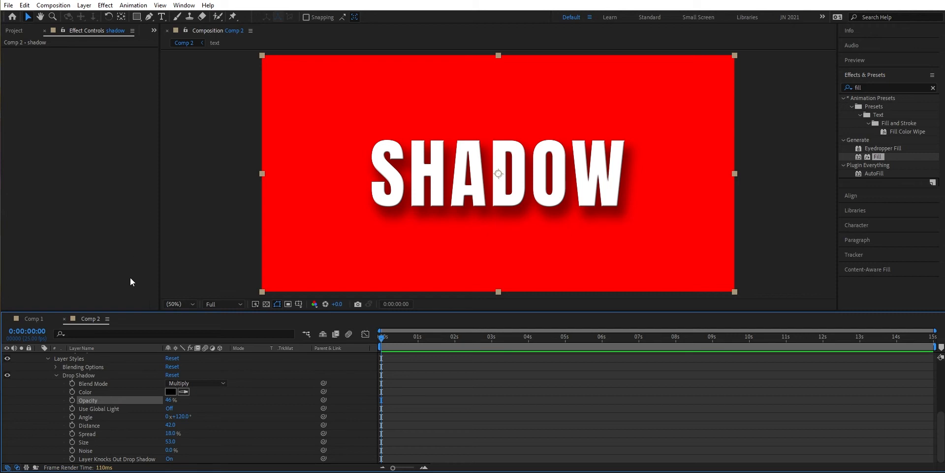
# - Hide the shadow layer's Drop Shadow style and collapse the expanded layer properties, leaving the shadow layer selected
pyautogui.click(8, 375)
pyautogui.click(54, 375)
pyautogui.click(49, 358)
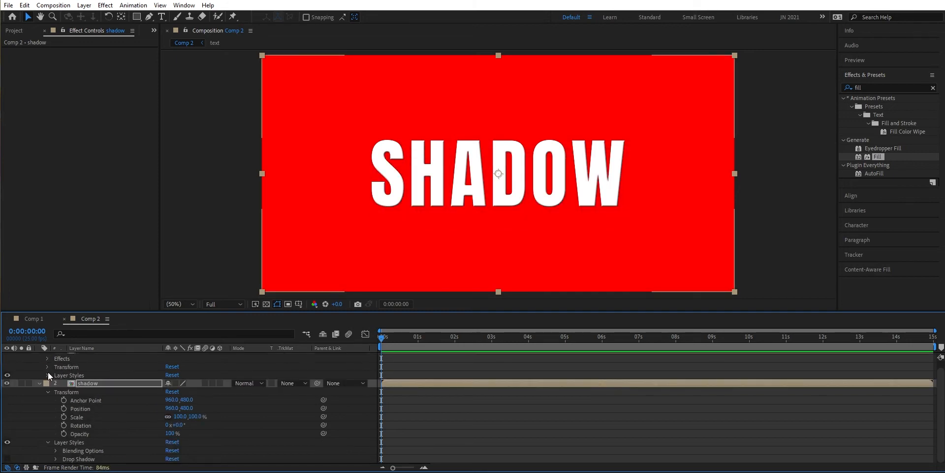
pyautogui.click(40, 383)
pyautogui.click(98, 390)
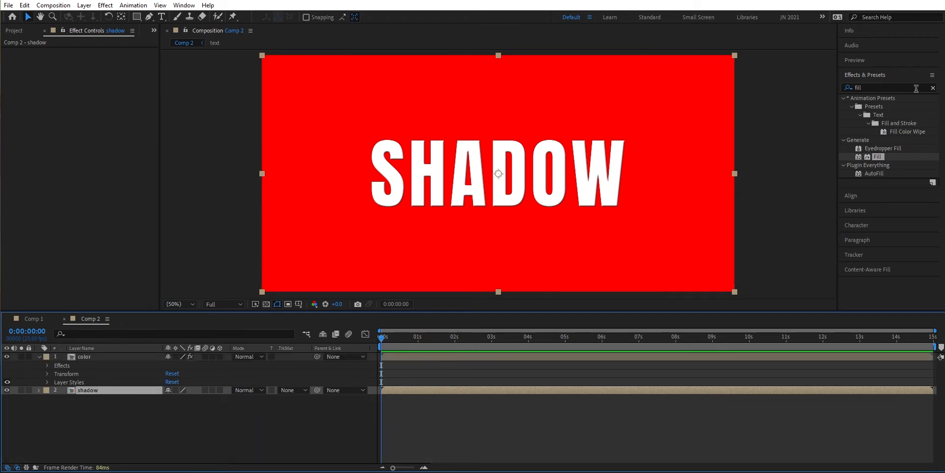
# - Find the CC Radial Fast Blur effect and apply it to the shadow layer
pyautogui.click(933, 87)
pyautogui.click(915, 87)
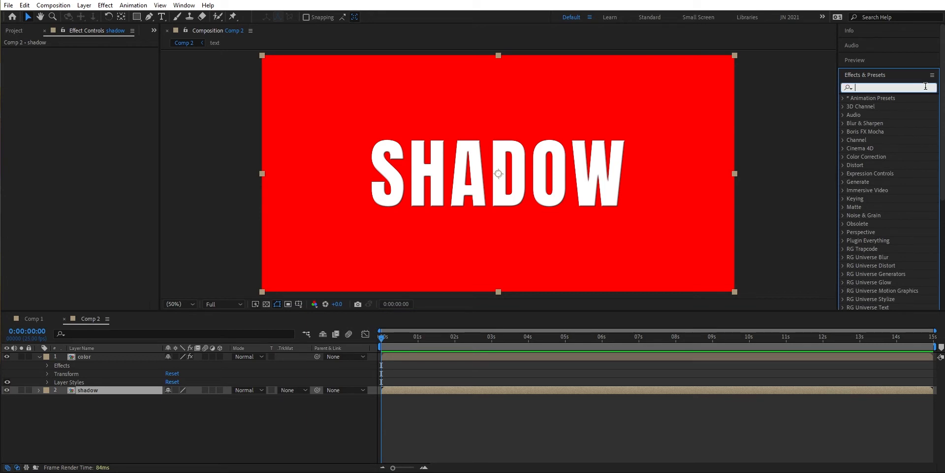
pyautogui.write('radial fa')
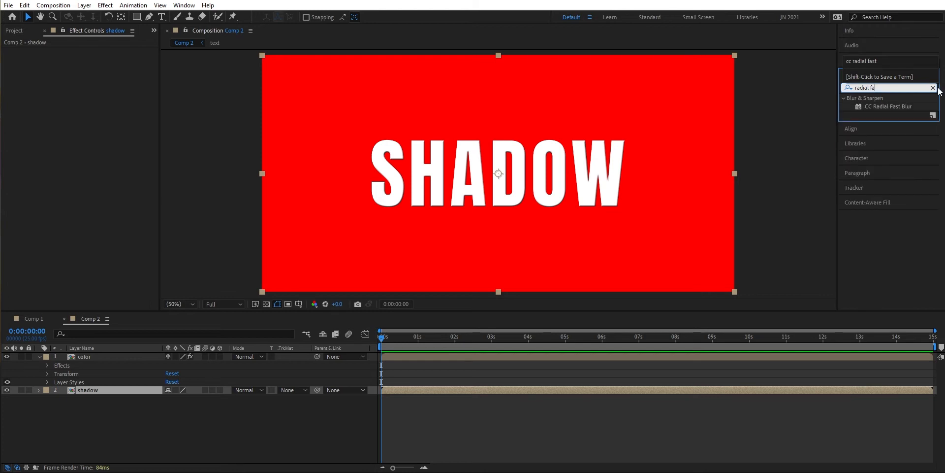
pyautogui.doubleClick(878, 107)
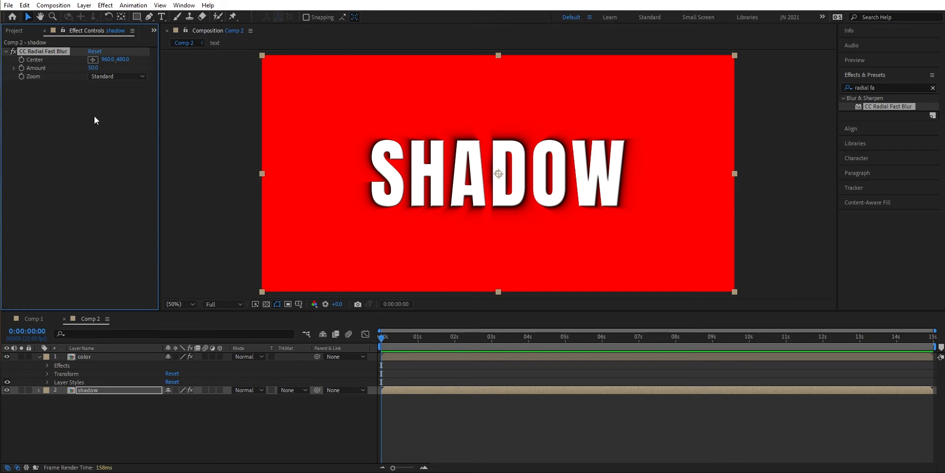
# - Move the CC Radial Fast Blur center beyond the composition's upper edge to 196, -460 and set its amount to 83
pyautogui.press(',')
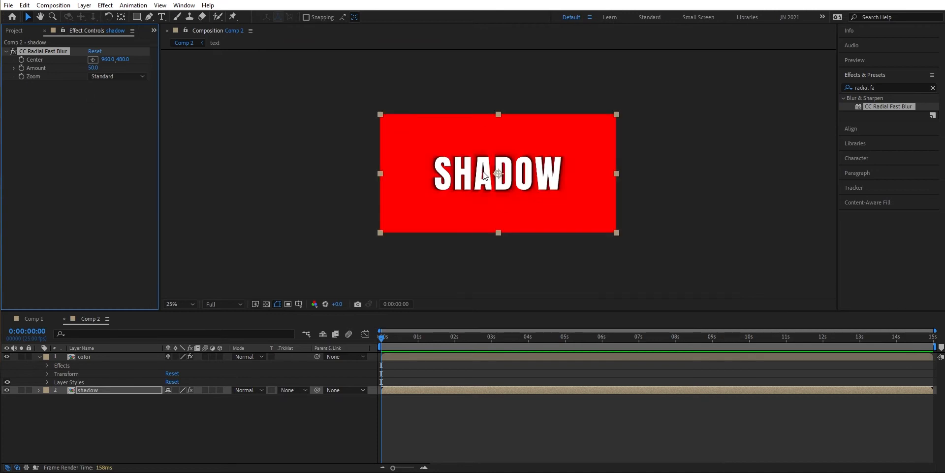
pyautogui.click(93, 60)
pyautogui.click(425, 64)
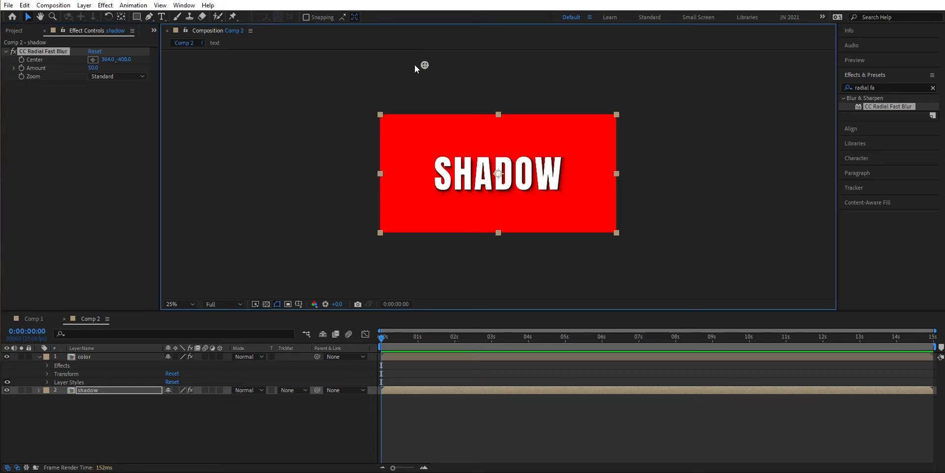
pyautogui.moveTo(424, 64); pyautogui.dragTo(404, 58)
pyautogui.press('.')
pyautogui.moveTo(92, 68); pyautogui.dragTo(105, 64)
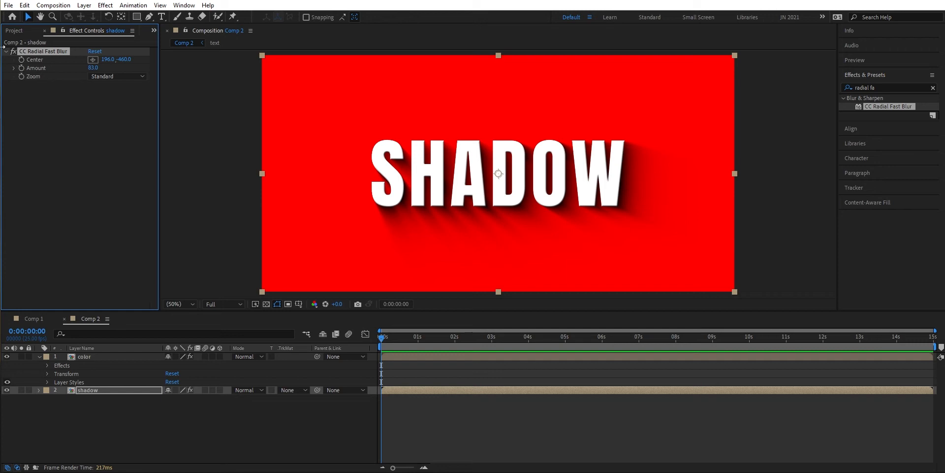
# - Disable CC Radial Fast Blur on the shadow layer and apply the CC Slant effect to it
pyautogui.click(13, 51)
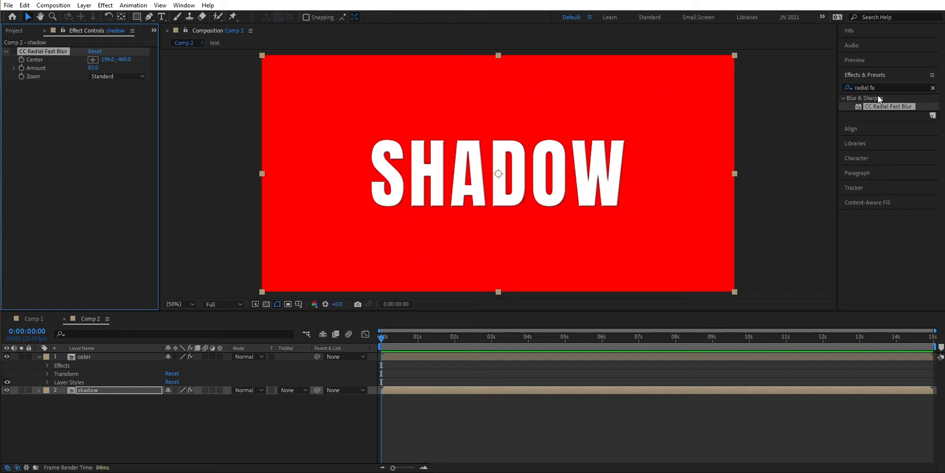
pyautogui.click(933, 88)
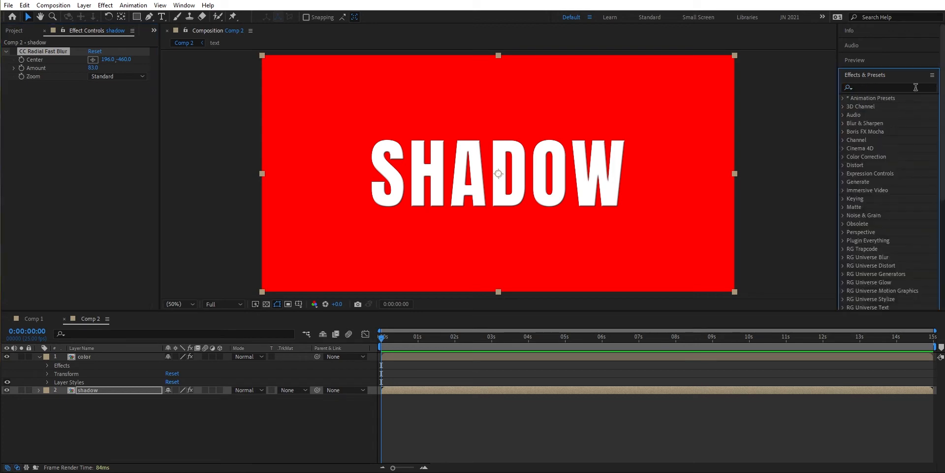
pyautogui.click(915, 89)
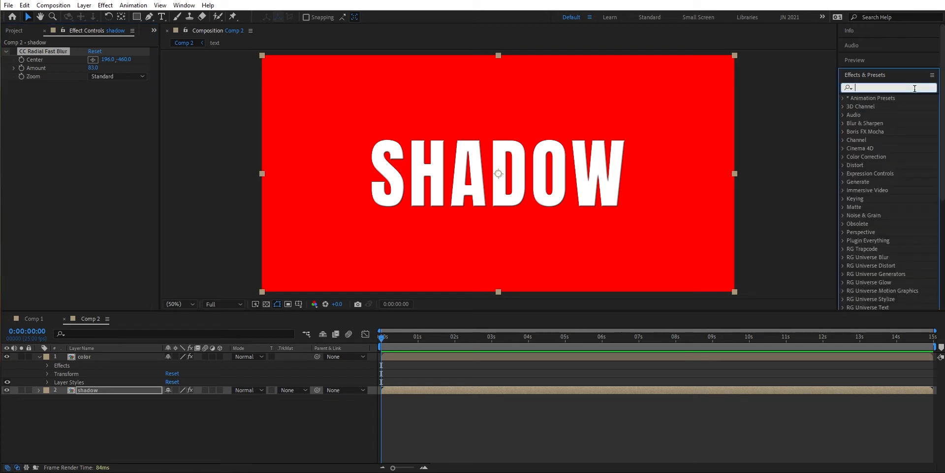
pyautogui.write('slant')
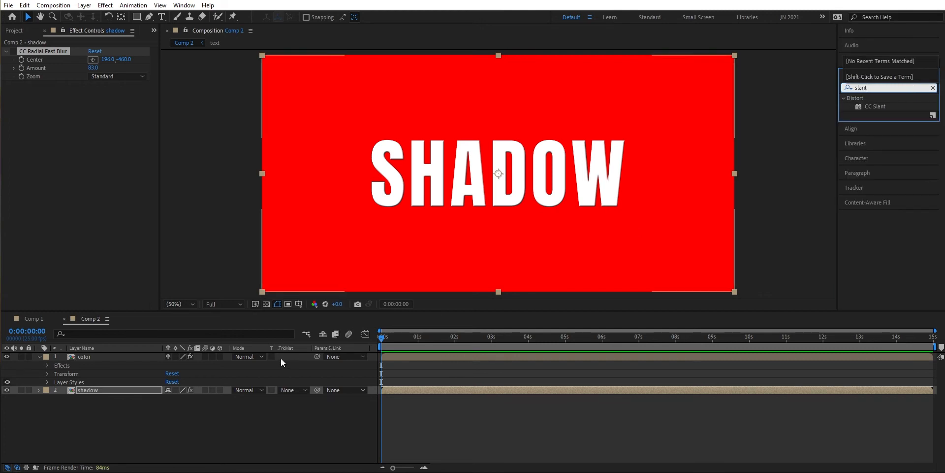
pyautogui.doubleClick(879, 105)
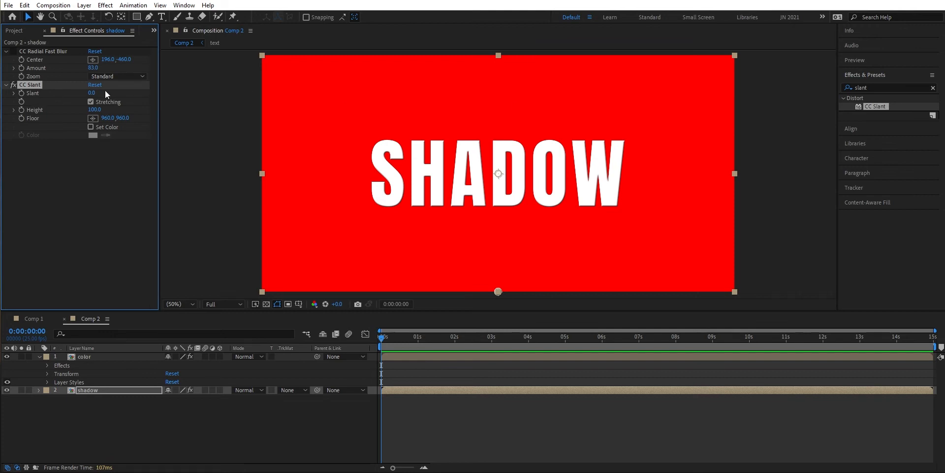
# - Set the CC Slant effect's slant to 34 and its floor to 960, 612 at the base of the text
pyautogui.moveTo(93, 92); pyautogui.dragTo(110, 90)
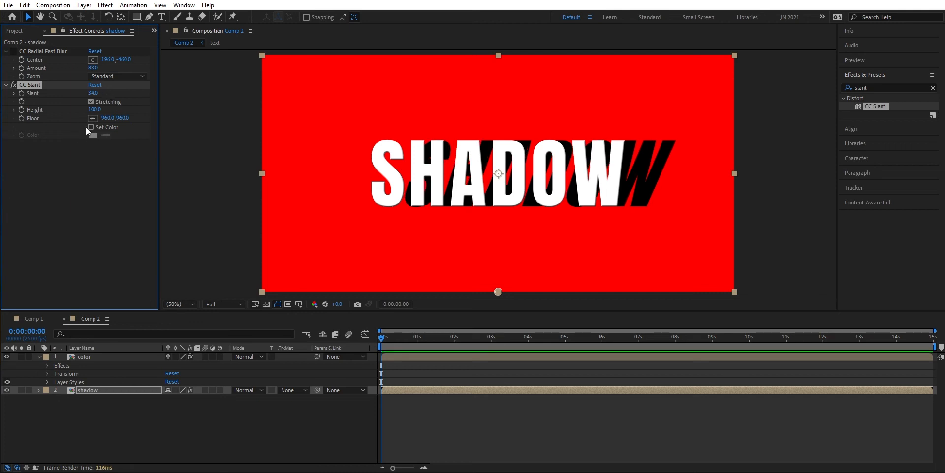
pyautogui.moveTo(123, 120); pyautogui.dragTo(62, 131)
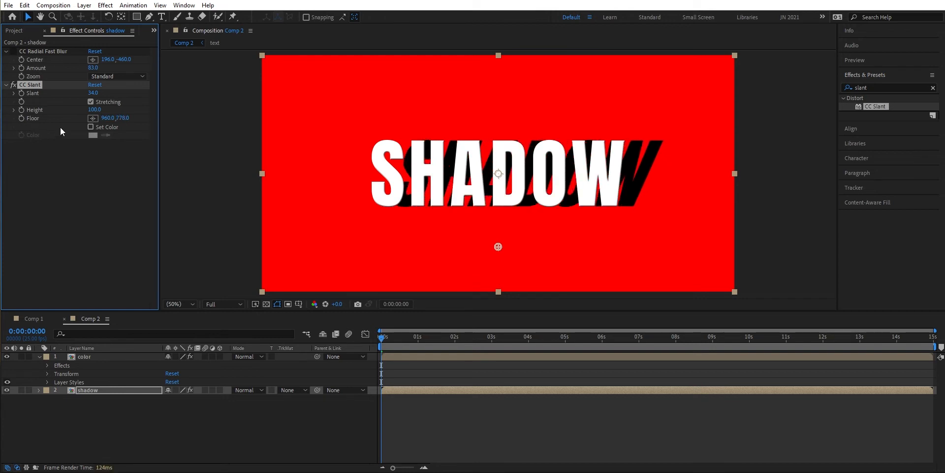
pyautogui.moveTo(122, 119); pyautogui.dragTo(40, 139)
pyautogui.moveTo(94, 121); pyautogui.dragTo(101, 125)
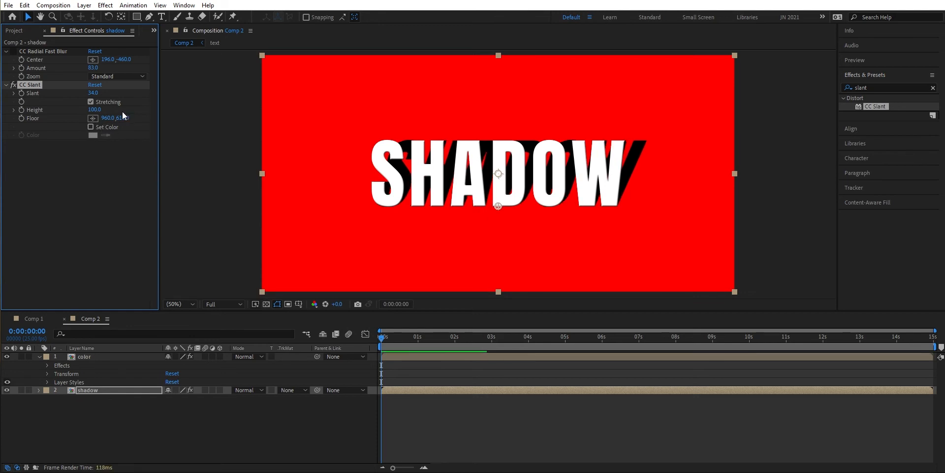
# - Try the custom dark red color B52828 for the CC Slant shadow
pyautogui.click(91, 127)
pyautogui.click(92, 136)
pyautogui.click(335, 73)
pyautogui.click(361, 124)
pyautogui.click(385, 73)
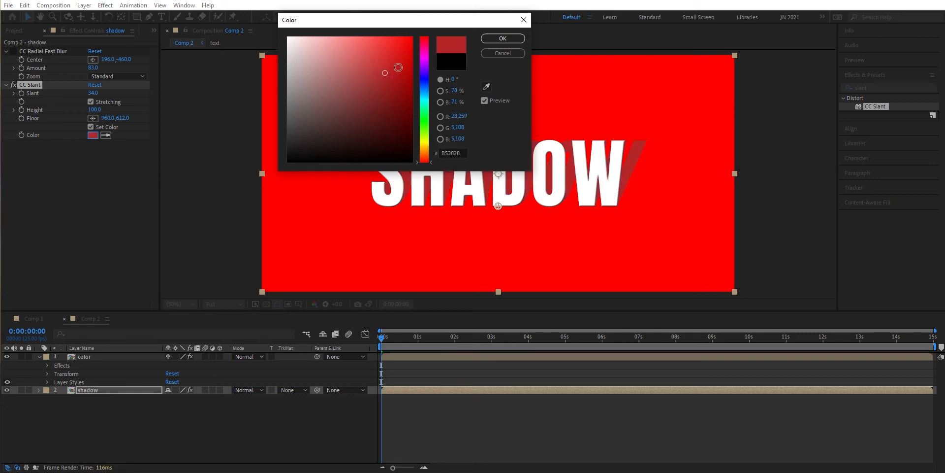
pyautogui.click(503, 51)
pyautogui.click(90, 127)
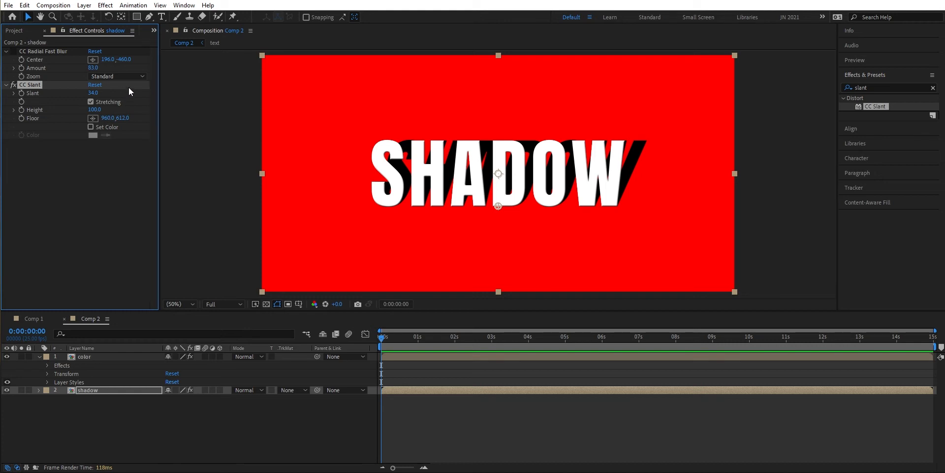
# - Apply Fast Box Blur to the shadow layer below CC Slant with a blur radius of 21
pyautogui.click(5, 85)
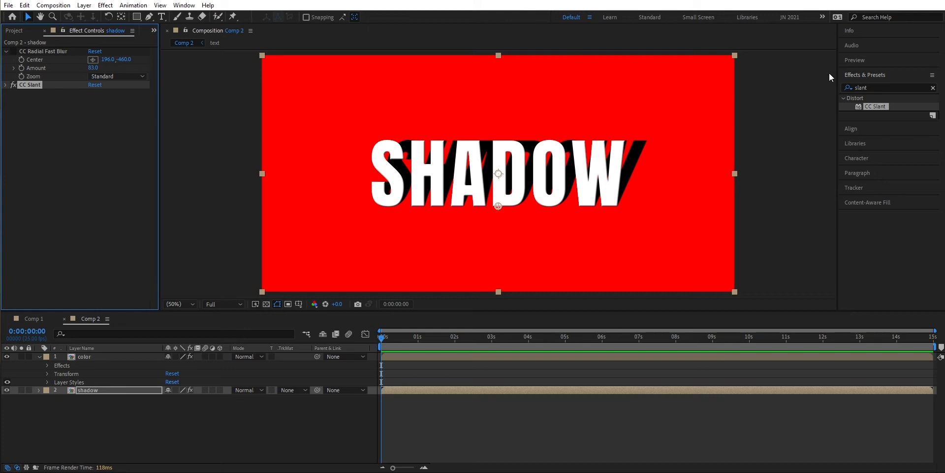
pyautogui.click(931, 85)
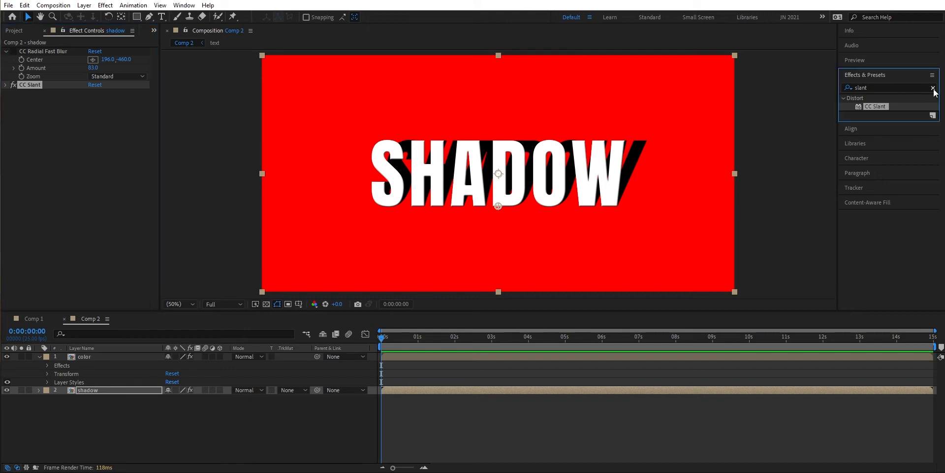
pyautogui.click(933, 88)
pyautogui.click(920, 86)
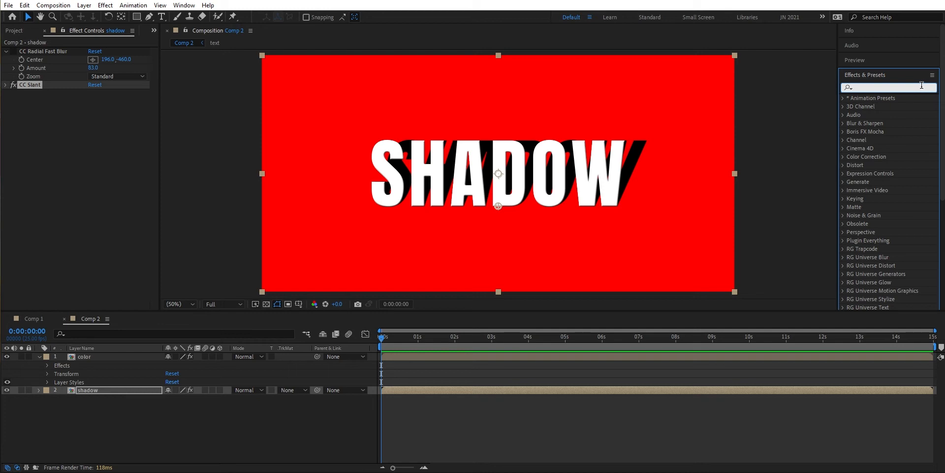
pyautogui.write('fast bo')
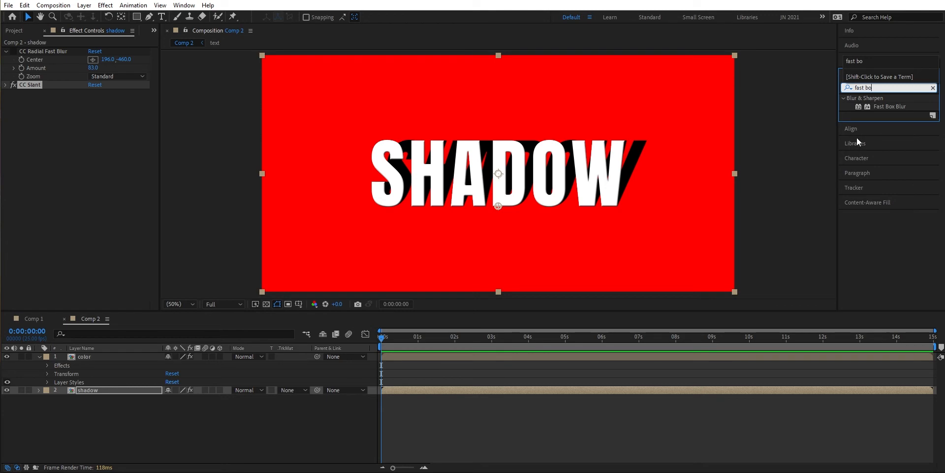
pyautogui.doubleClick(879, 107)
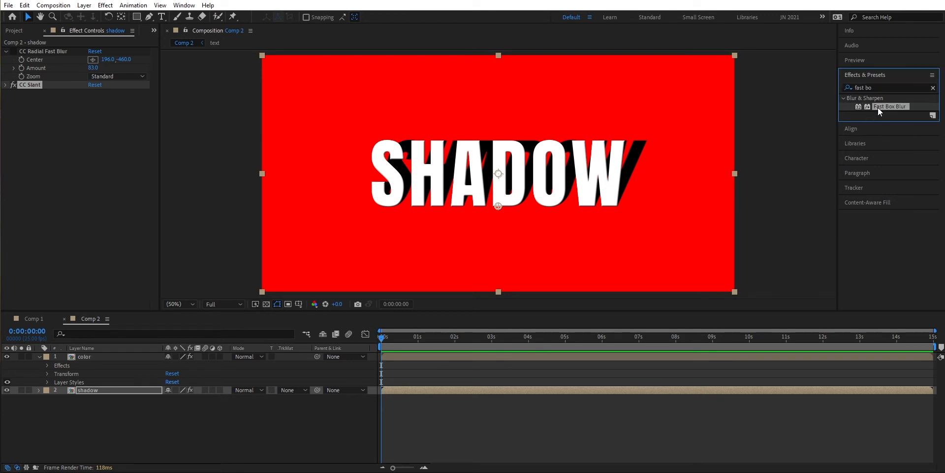
pyautogui.moveTo(91, 101); pyautogui.dragTo(98, 100)
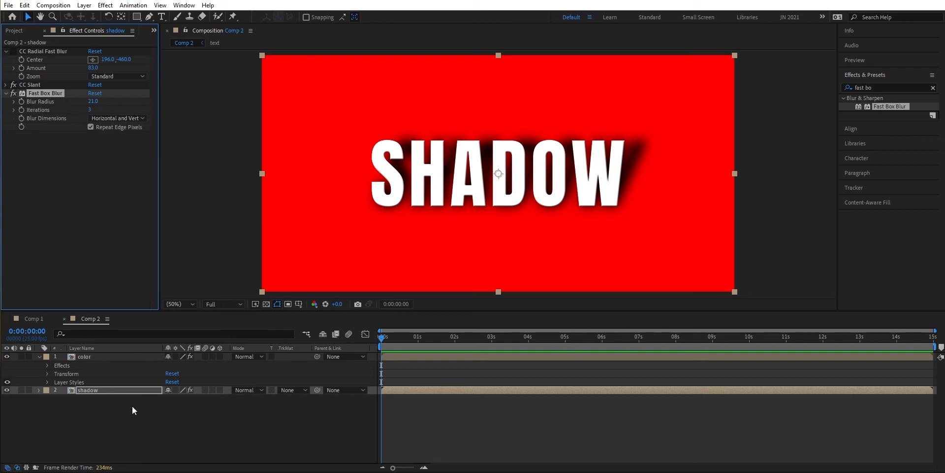
# - Set the shadow layer's overall opacity to 56%
pyautogui.click(135, 389)
pyautogui.press('t')
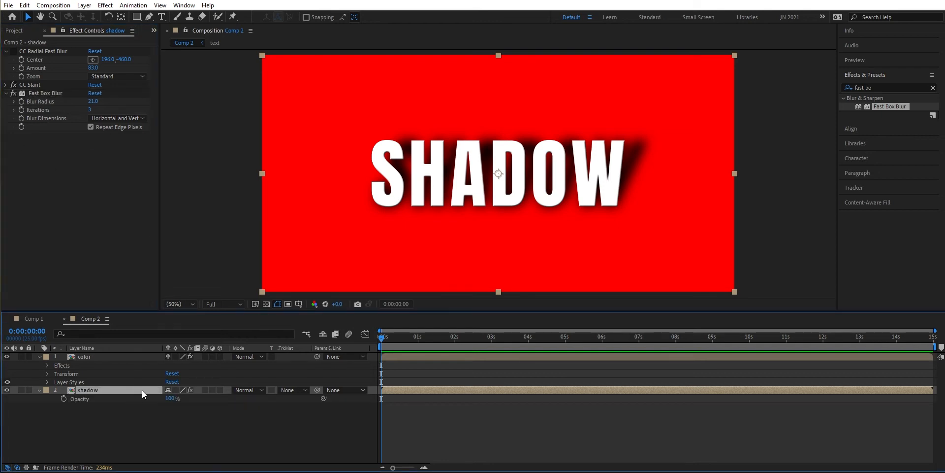
pyautogui.moveTo(171, 398); pyautogui.dragTo(150, 399)
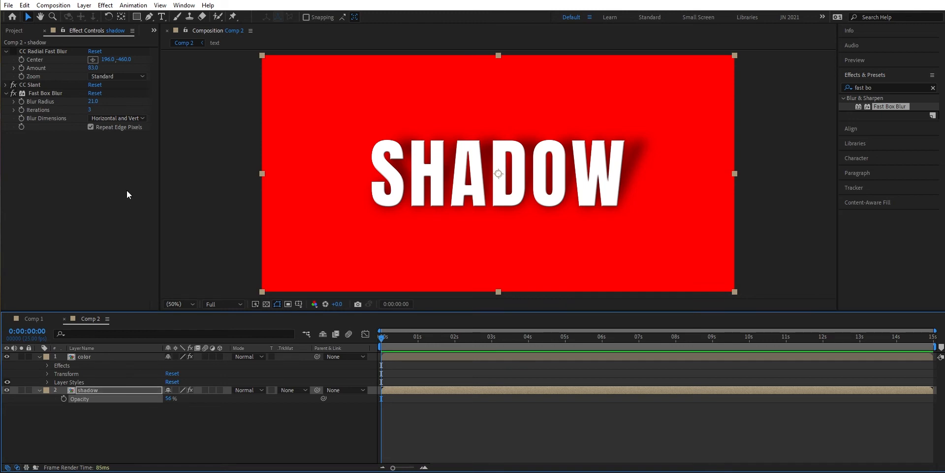
# - Turn off CC Slant and Fast Box Blur on the shadow layer and apply CC Bender with an amount of 47
pyautogui.click(13, 94)
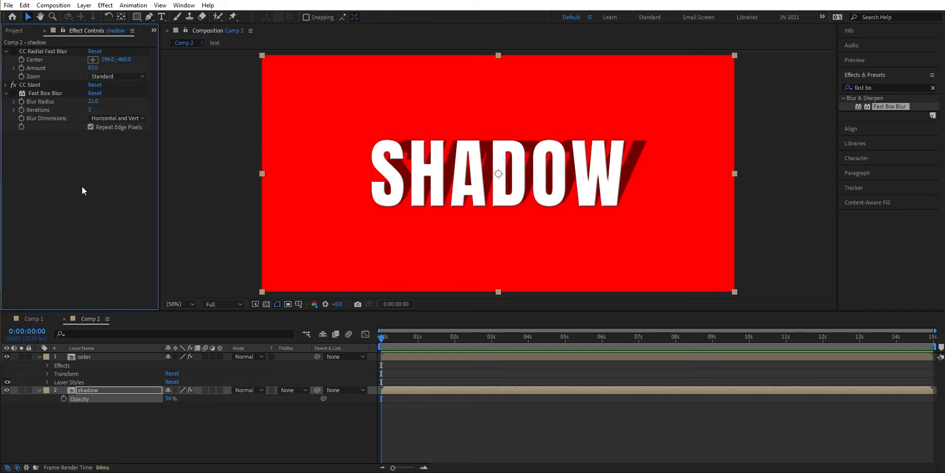
pyautogui.click(13, 85)
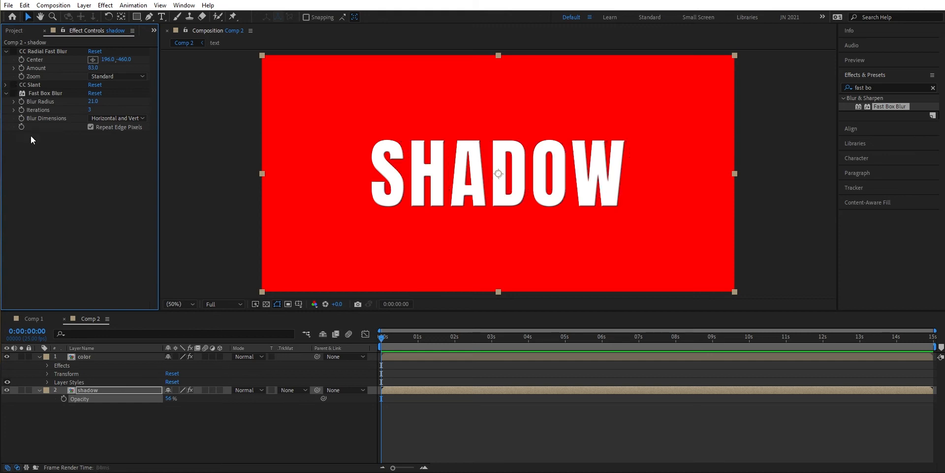
pyautogui.click(933, 88)
pyautogui.click(901, 88)
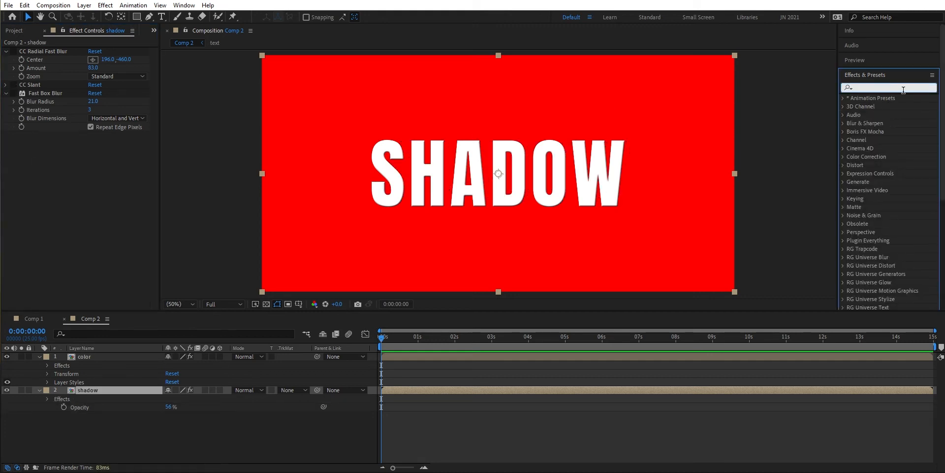
pyautogui.write('bne')
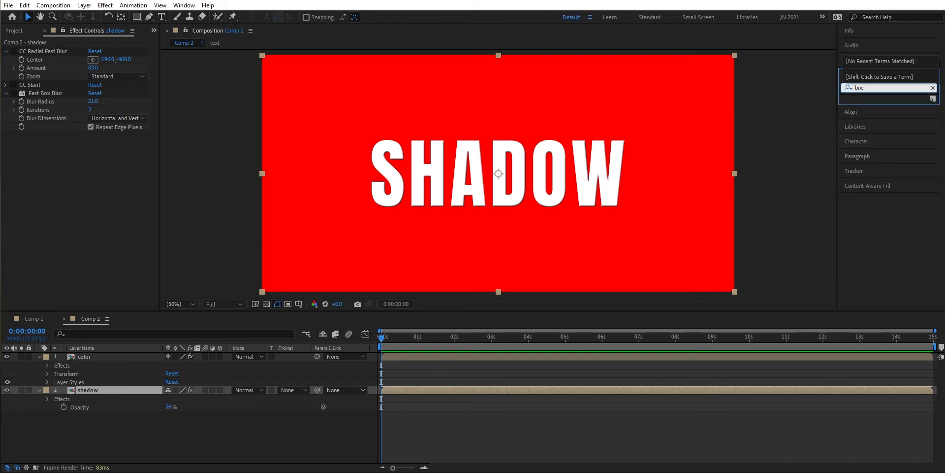
pyautogui.press('BackSpace')
pyautogui.press('BackSpace')
pyautogui.write('end')
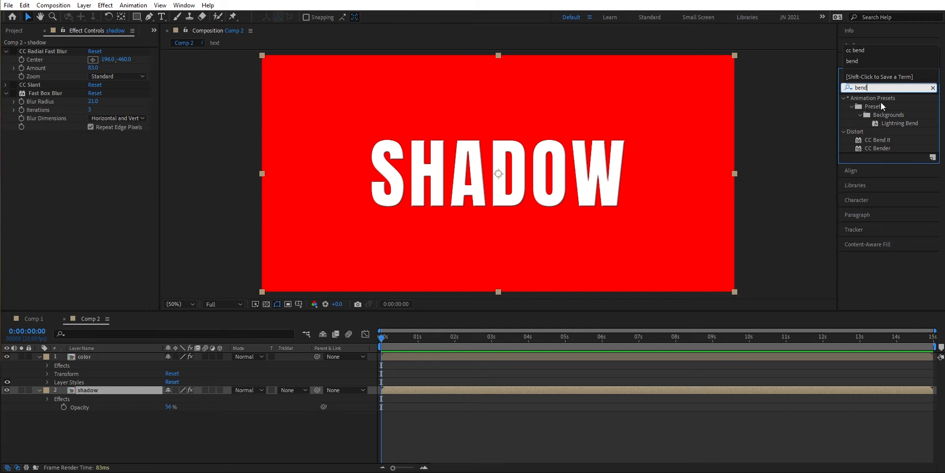
pyautogui.doubleClick(880, 148)
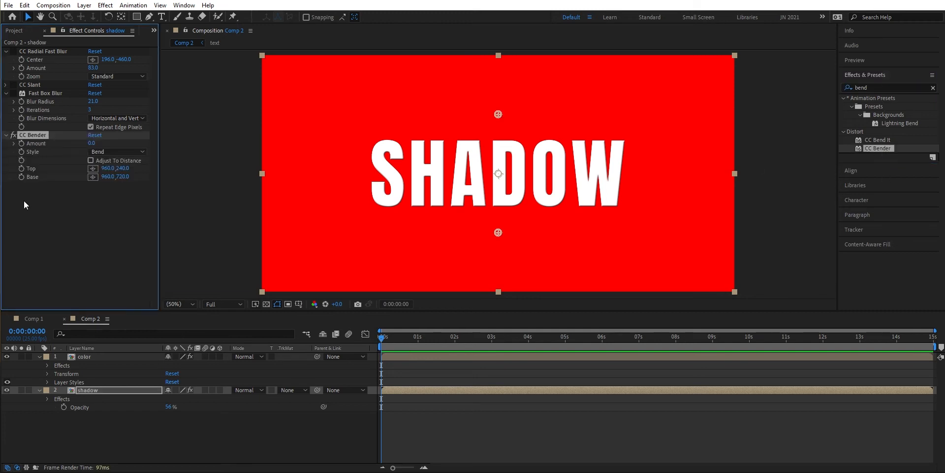
pyautogui.moveTo(92, 142); pyautogui.dragTo(109, 136)
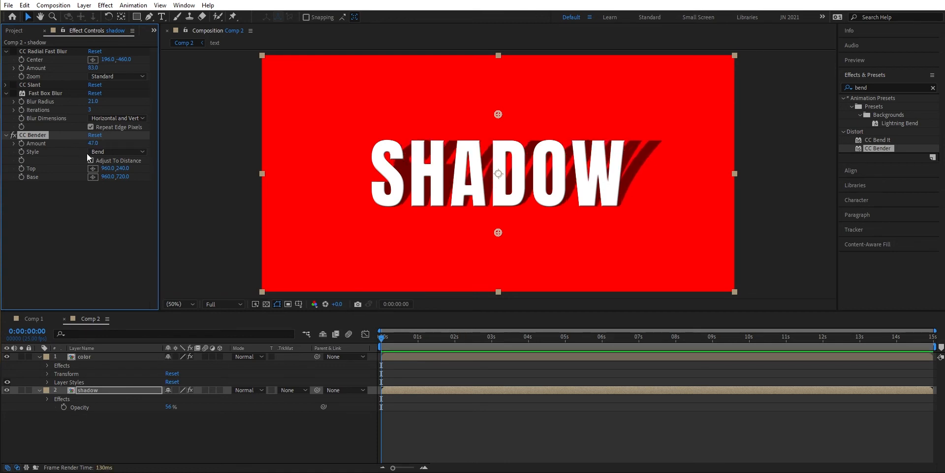
# - Re-enable Fast Box Blur on the shadow layer and move it below CC Bender in the effect order
pyautogui.click(14, 93)
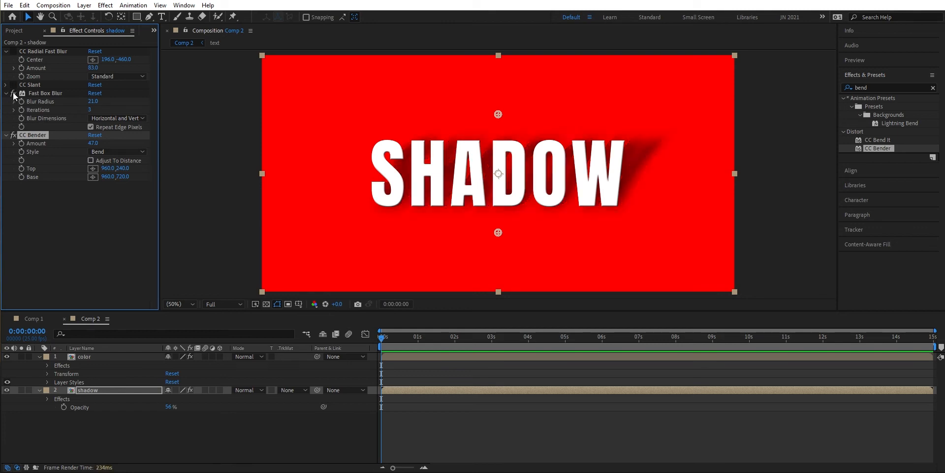
pyautogui.moveTo(37, 95); pyautogui.dragTo(47, 182)
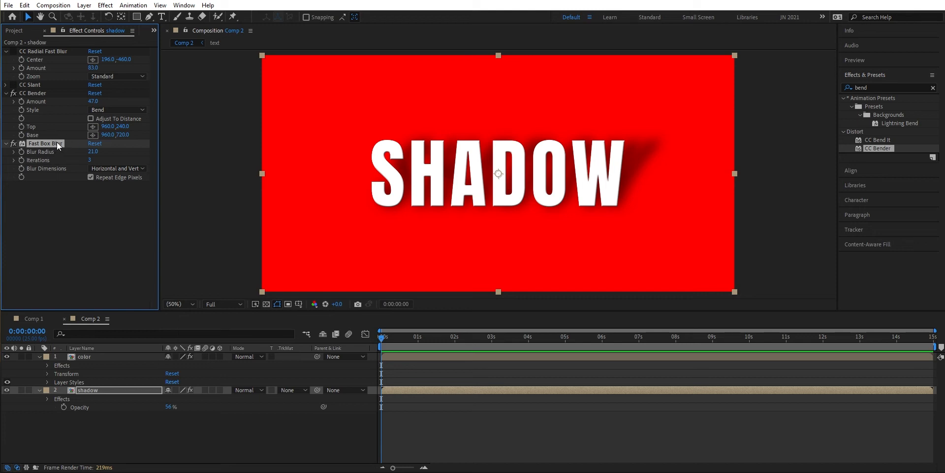
pyautogui.click(6, 93)
pyautogui.click(6, 101)
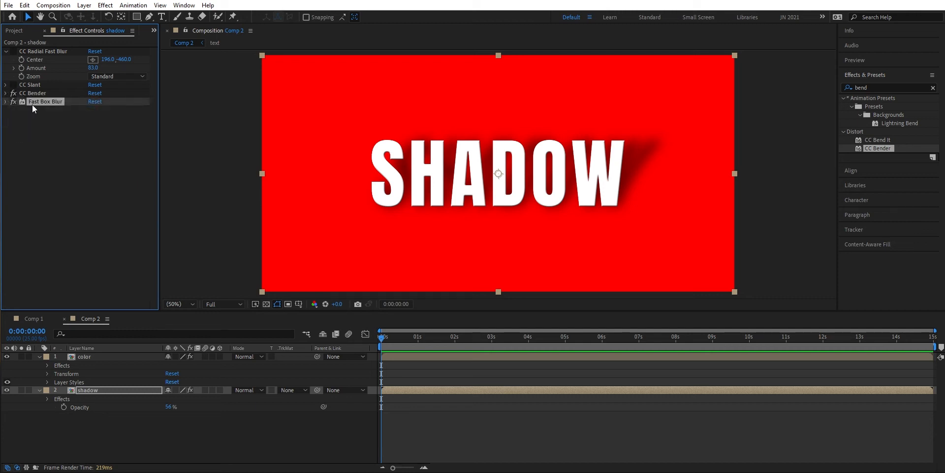
pyautogui.click(48, 155)
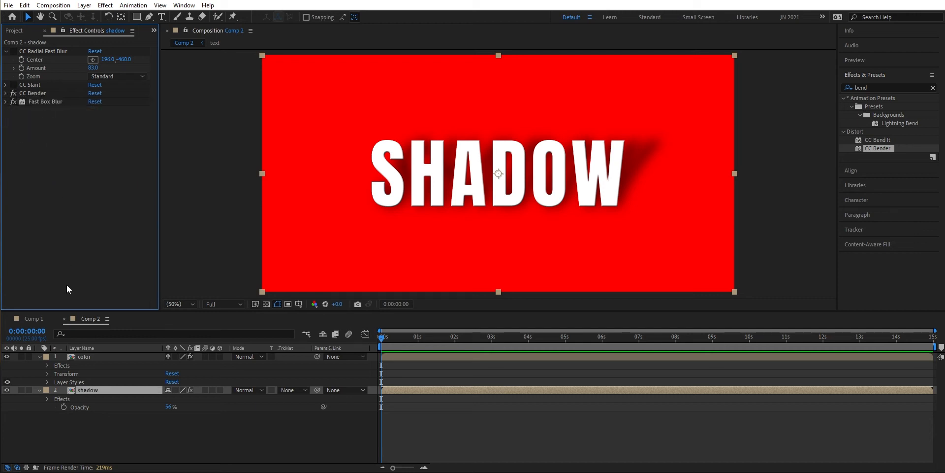
# - Create a new rectangle shape layer that fills the whole composition frame
pyautogui.click(137, 18)
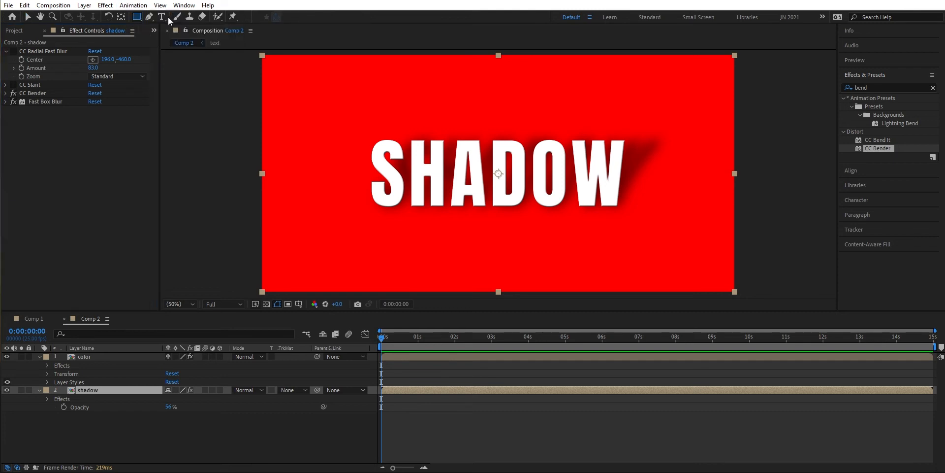
pyautogui.click(108, 430)
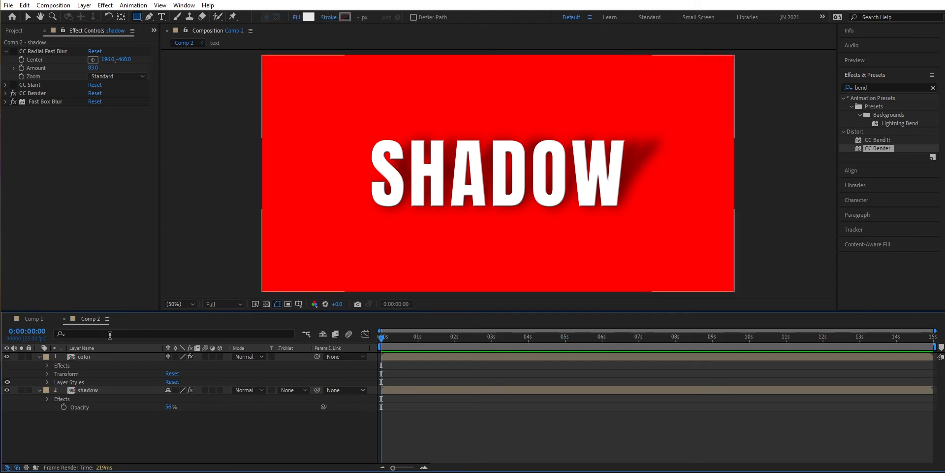
pyautogui.doubleClick(137, 17)
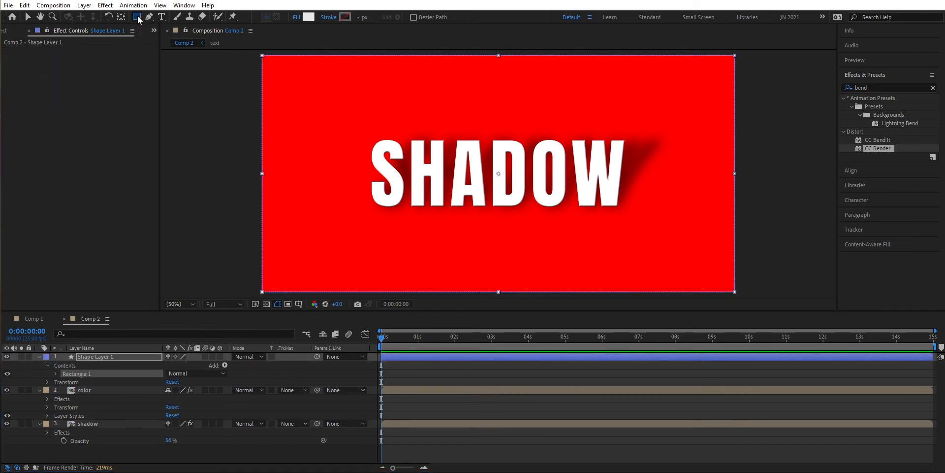
pyautogui.press('v')
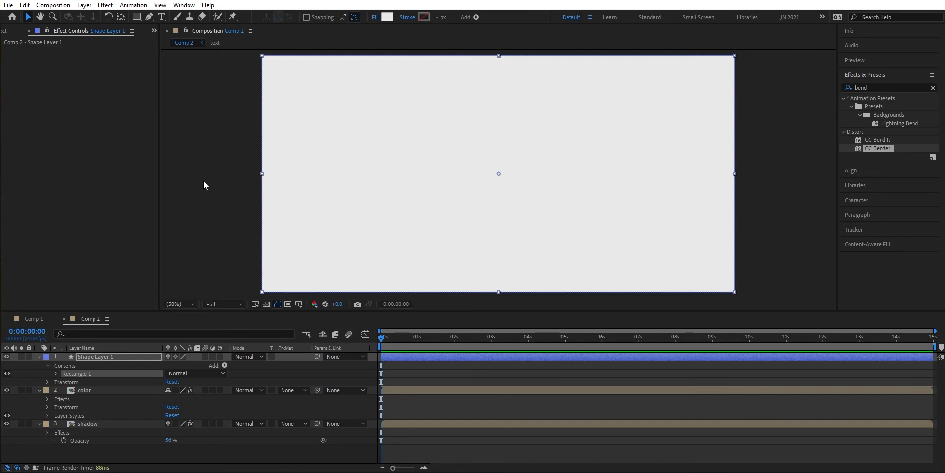
# - Rename the new shape layer as opacity and move it below the shadow layer
pyautogui.click(96, 357)
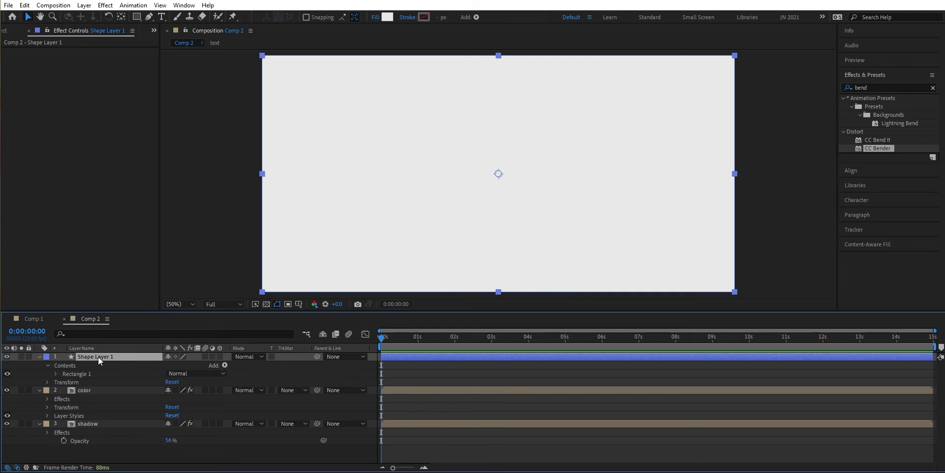
pyautogui.press('Return')
pyautogui.write('opacity')
pyautogui.press('Return')
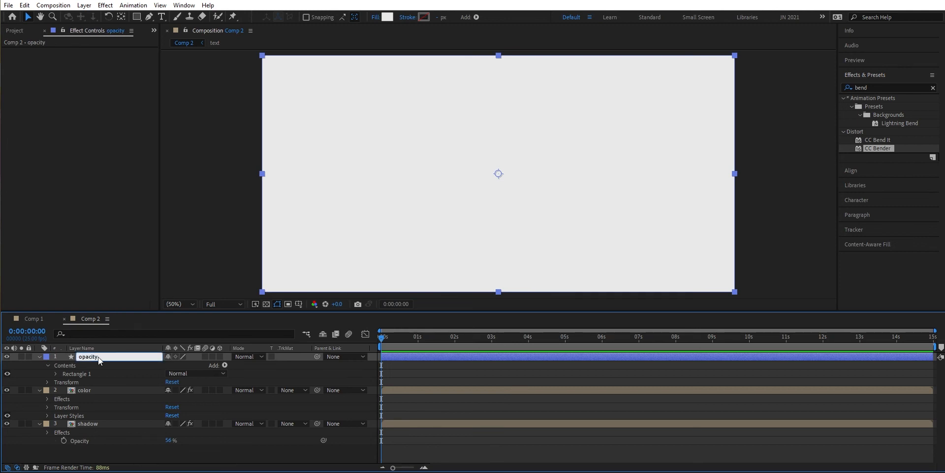
pyautogui.moveTo(98, 357); pyautogui.dragTo(109, 432)
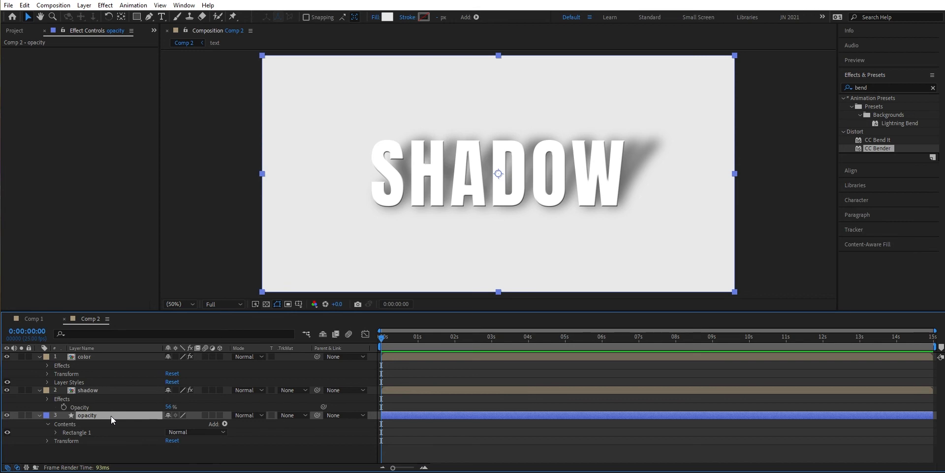
# - Add a Gradient Overlay layer style to the opacity layer and hide the layer
pyautogui.rightClick(111, 415)
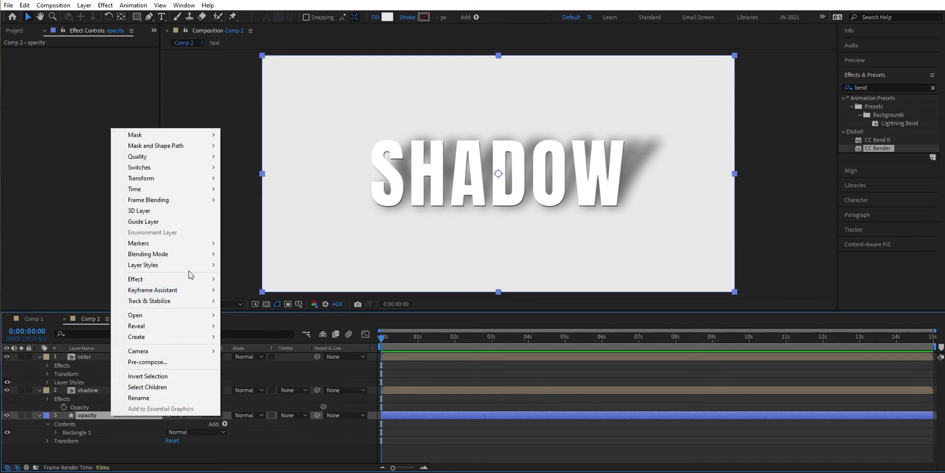
pyautogui.moveTo(192, 267)
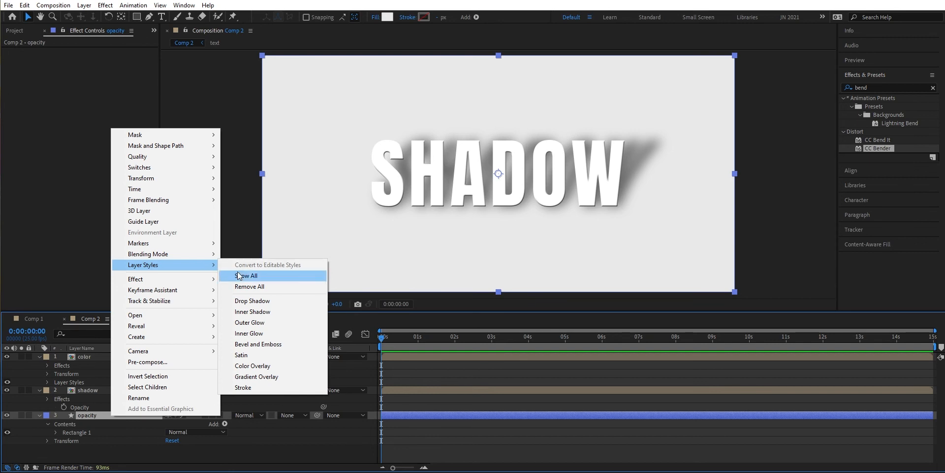
pyautogui.click(256, 376)
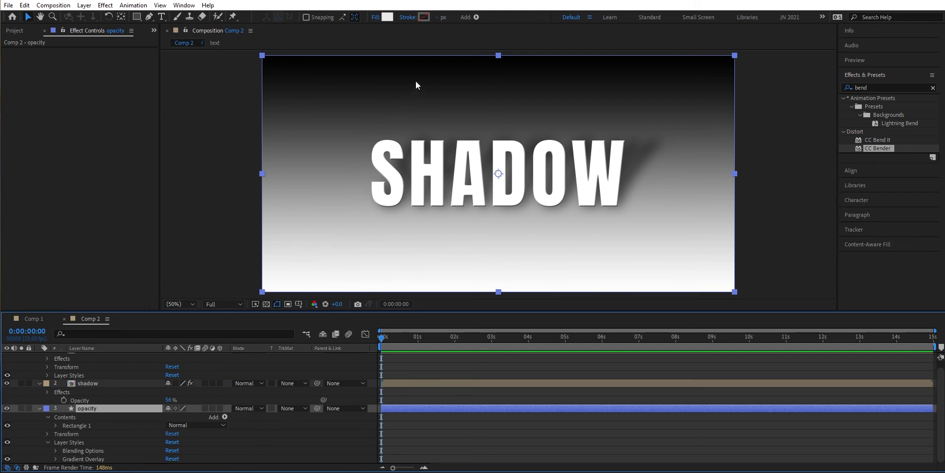
pyautogui.click(7, 408)
# - Apply the Set Matte effect to the shadow layer
pyautogui.click(113, 382)
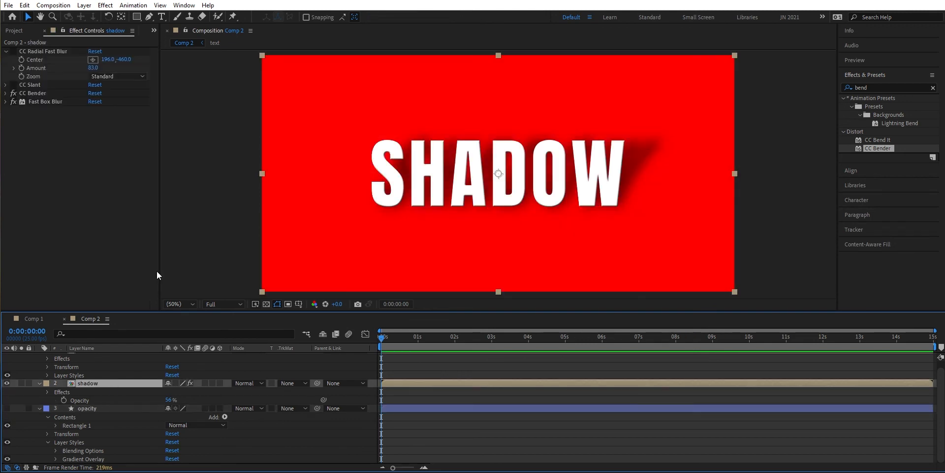
pyautogui.click(933, 88)
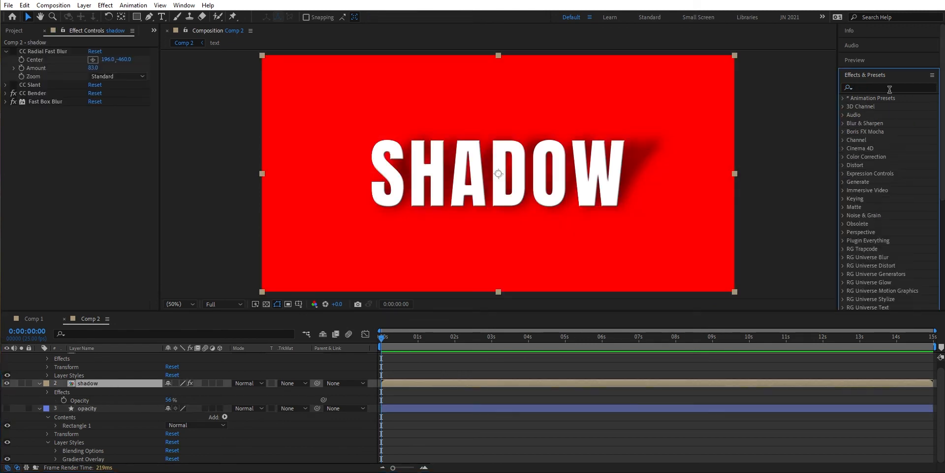
pyautogui.click(891, 89)
pyautogui.write('et m')
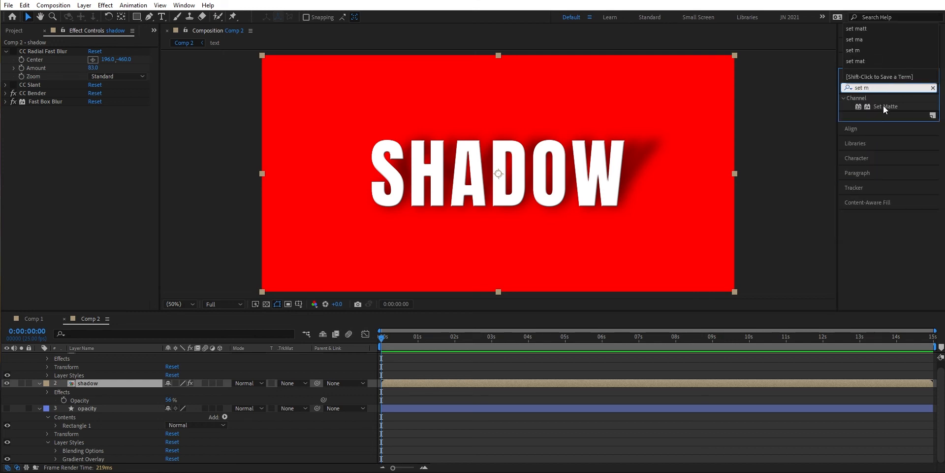
pyautogui.doubleClick(883, 105)
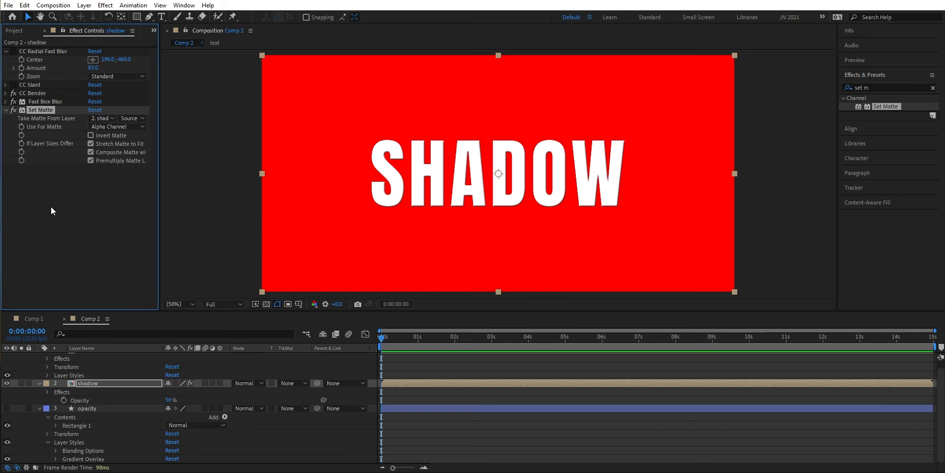
# - Make Set Matte take its matte from the opacity layer using Luminance, and save the project
pyautogui.click(112, 118)
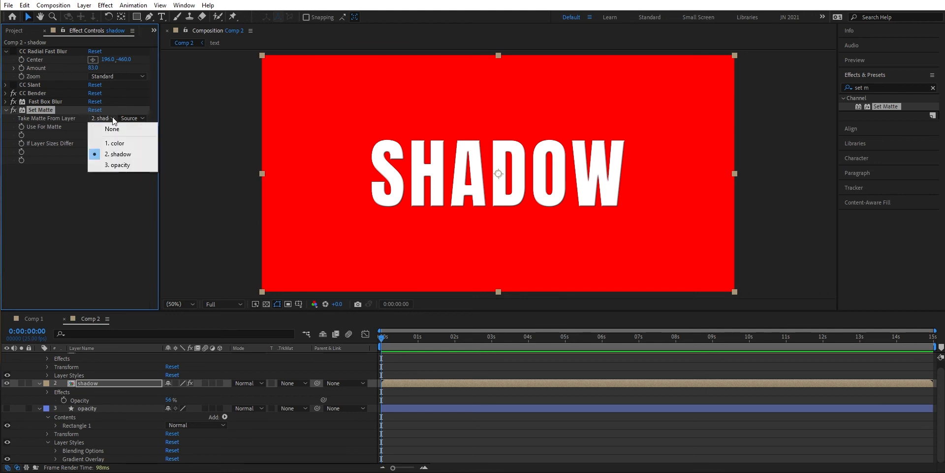
pyautogui.click(113, 165)
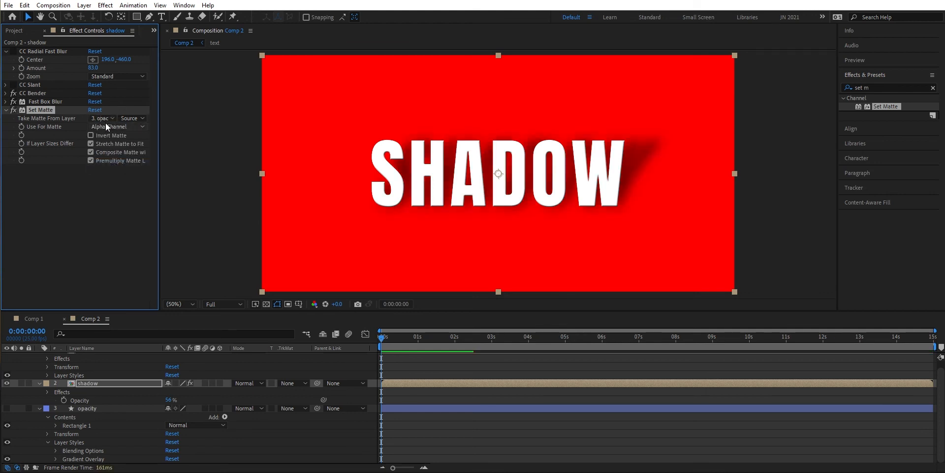
pyautogui.click(140, 127)
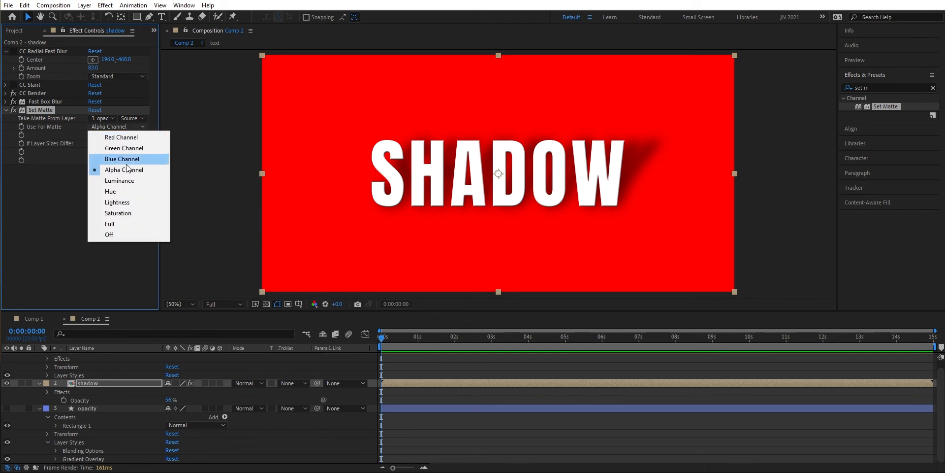
pyautogui.click(122, 180)
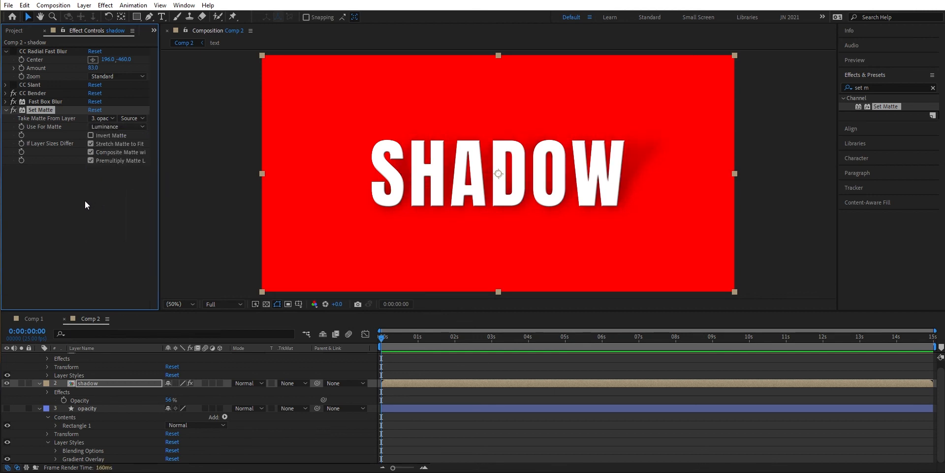
pyautogui.hotkey('ctrl', 's')
# - Adjust the opacity layer's Gradient Overlay colors, moving the white stop to about 36% and the black stop to 80.8%
pyautogui.click(55, 459)
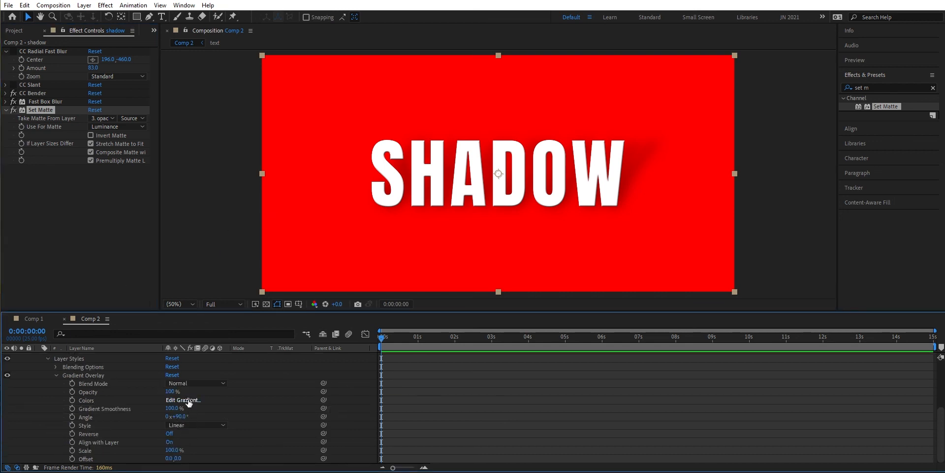
pyautogui.click(185, 399)
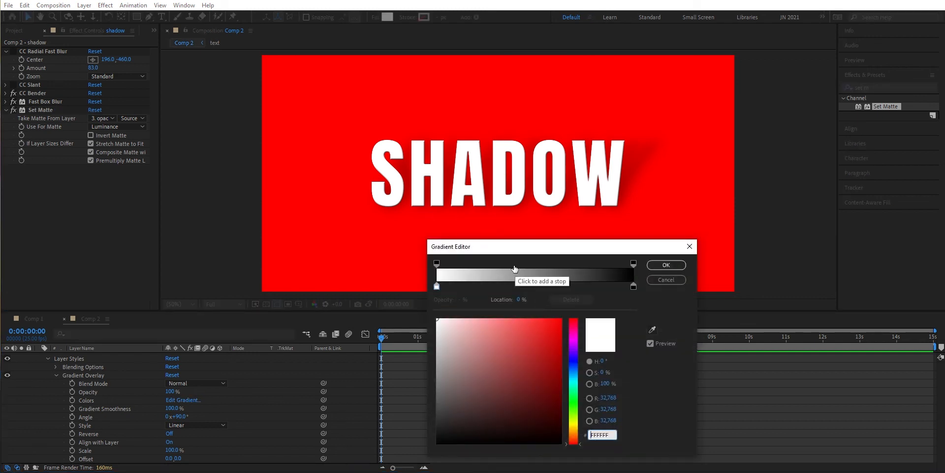
pyautogui.click(437, 286)
pyautogui.moveTo(436, 284); pyautogui.dragTo(507, 281)
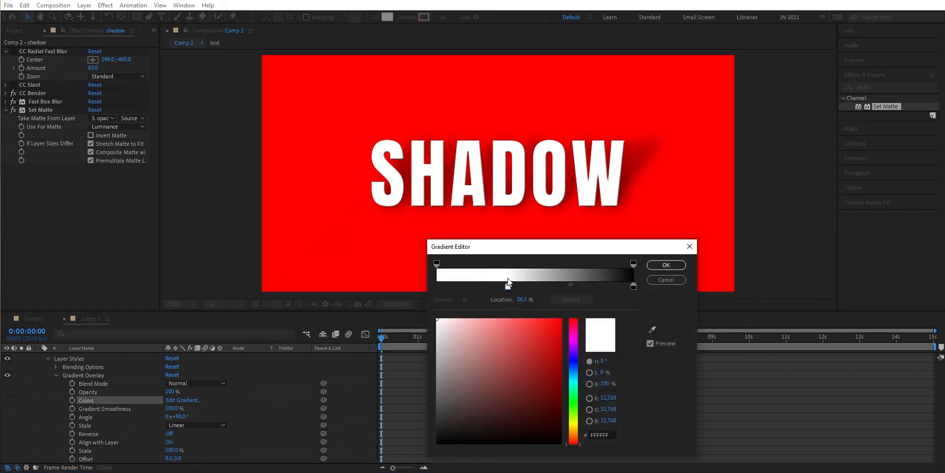
pyautogui.moveTo(634, 285); pyautogui.dragTo(599, 286)
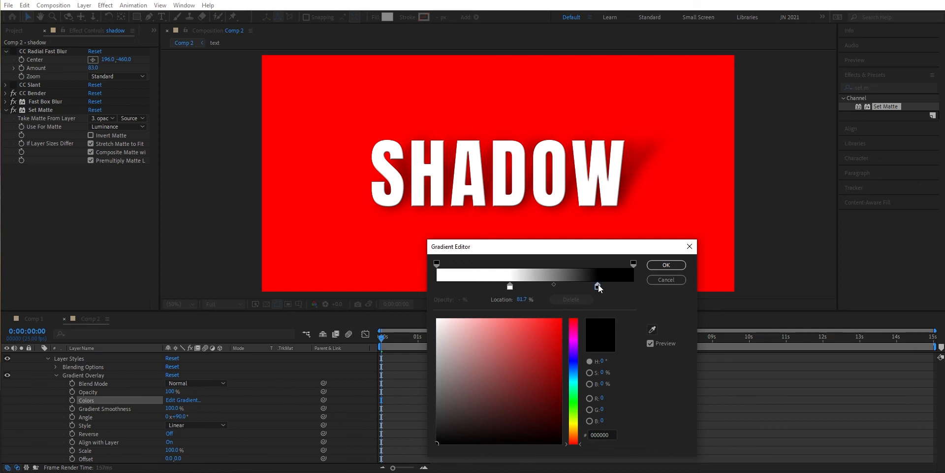
pyautogui.click(666, 265)
# - Raise the shadow layer's opacity to 100% and collapse its properties
pyautogui.scroll(2, 118, 373)
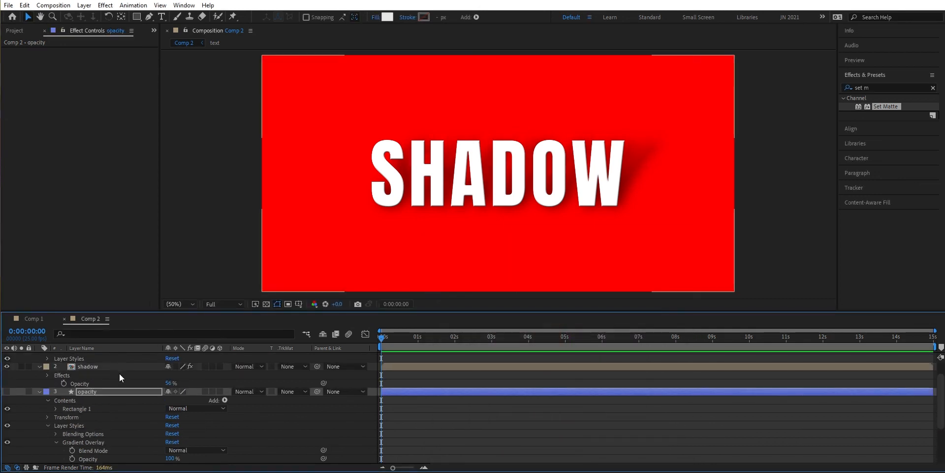
pyautogui.click(111, 366)
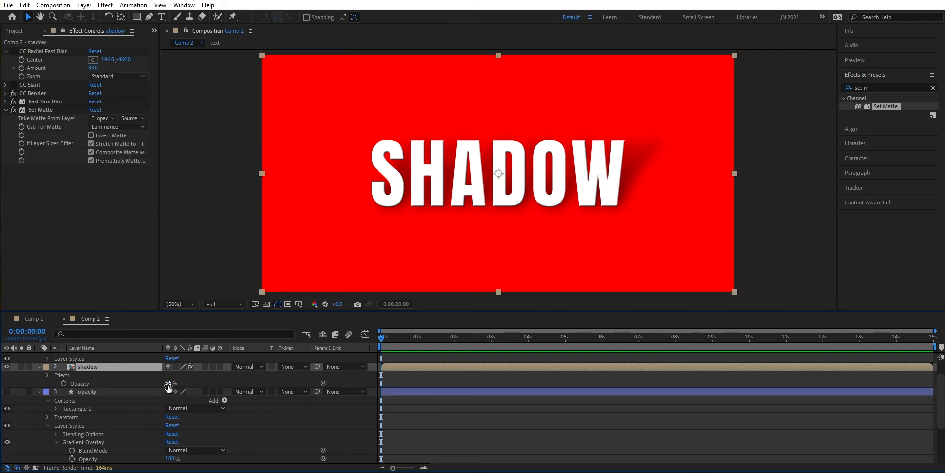
pyautogui.moveTo(168, 387); pyautogui.dragTo(197, 387)
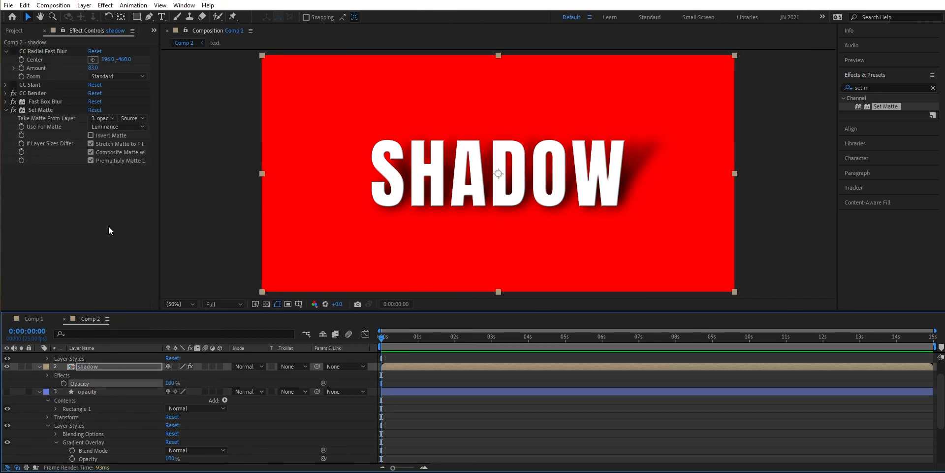
pyautogui.click(39, 367)
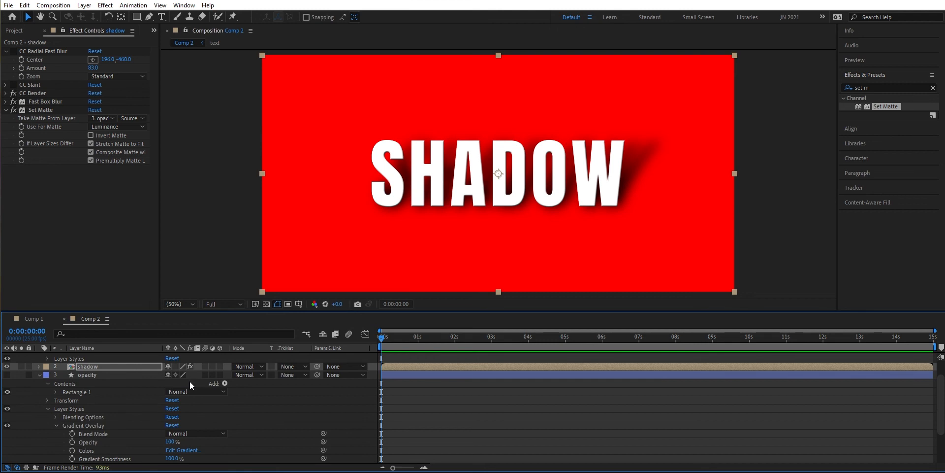
# - Move the black stop of the opacity layer's Gradient Overlay colors to 70% and collapse the layer
pyautogui.click(182, 450)
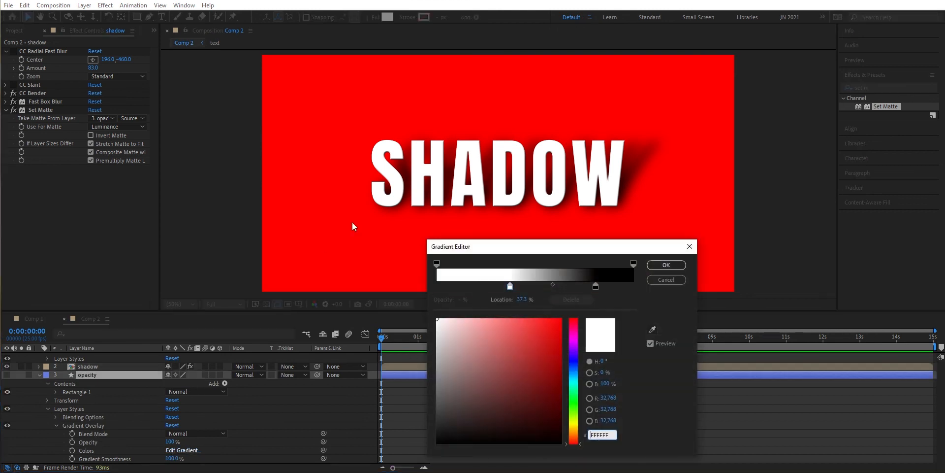
pyautogui.moveTo(604, 249); pyautogui.dragTo(598, 257)
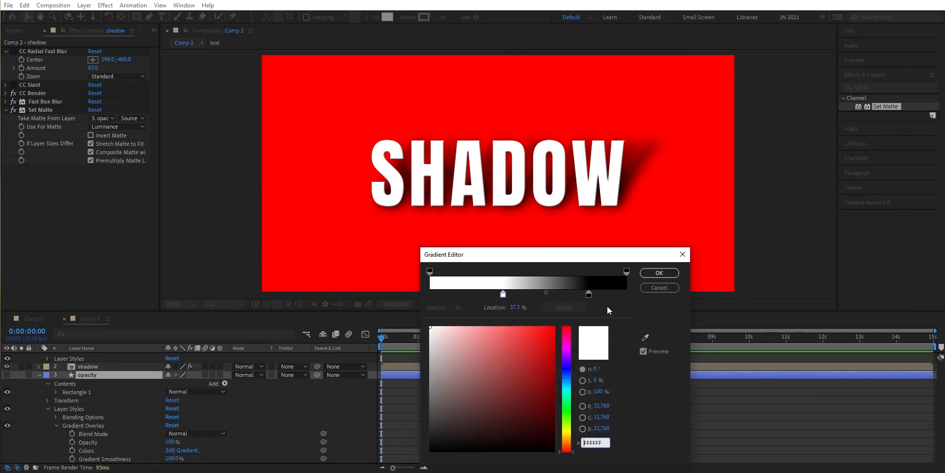
pyautogui.moveTo(590, 297); pyautogui.dragTo(568, 296)
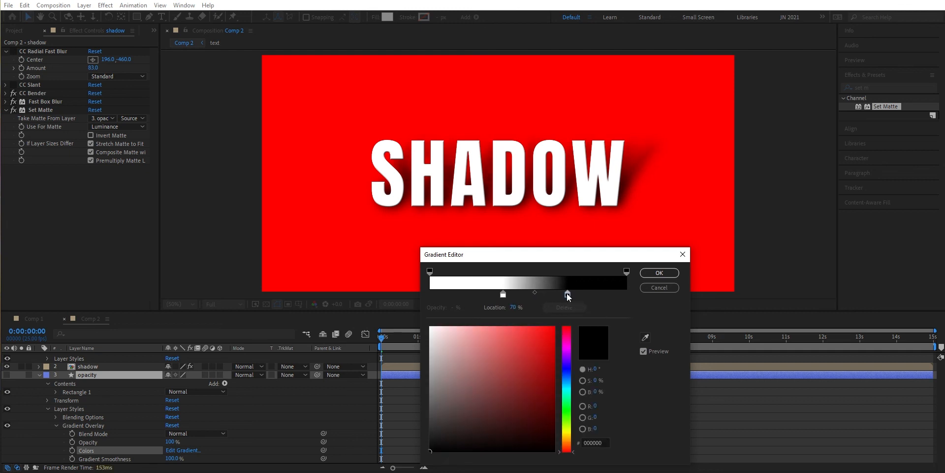
pyautogui.click(671, 278)
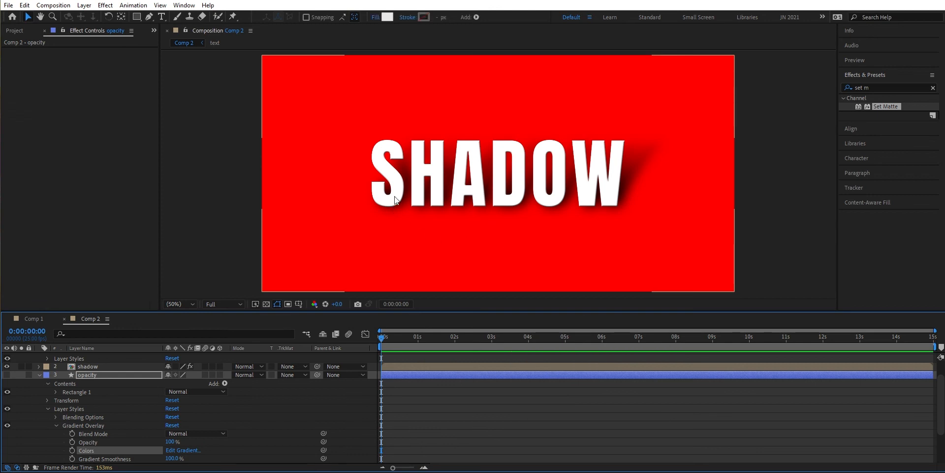
pyautogui.click(40, 376)
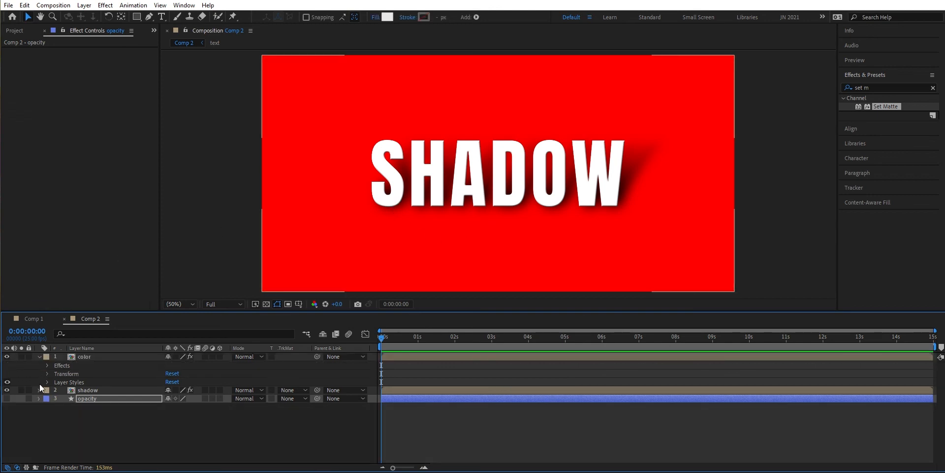
# - Flip the shadow layer vertically
pyautogui.click(104, 389)
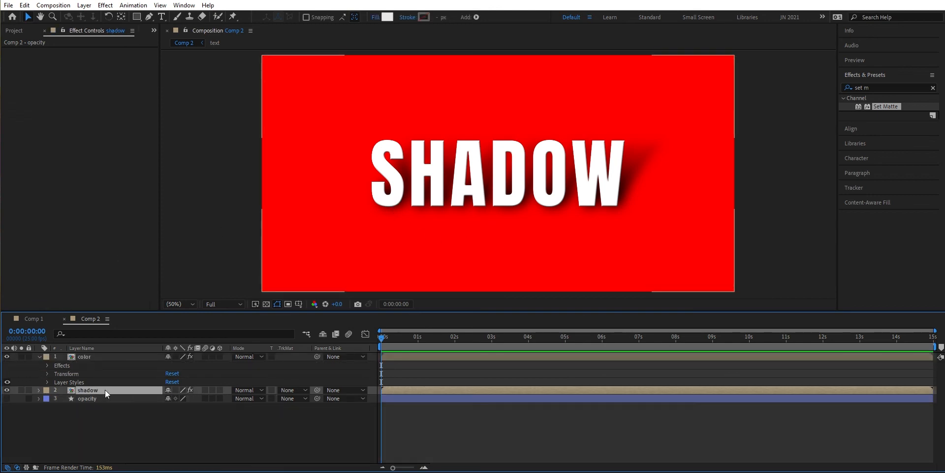
pyautogui.rightClick(108, 389)
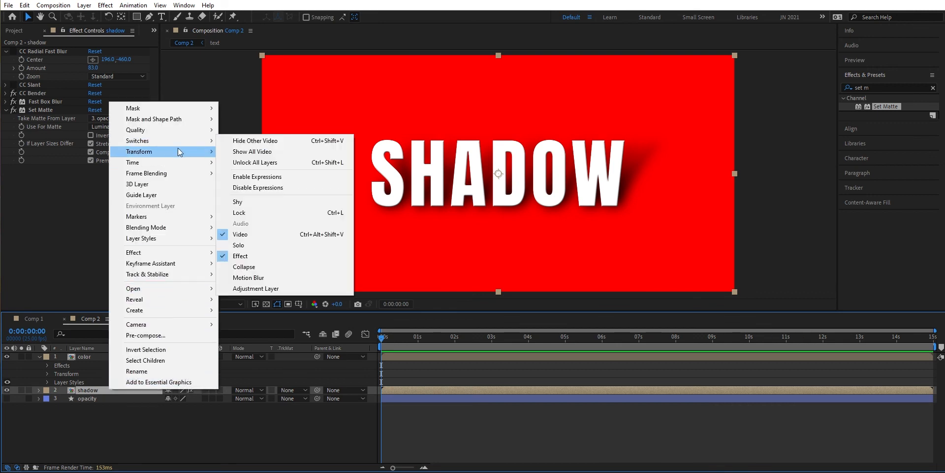
pyautogui.moveTo(178, 152)
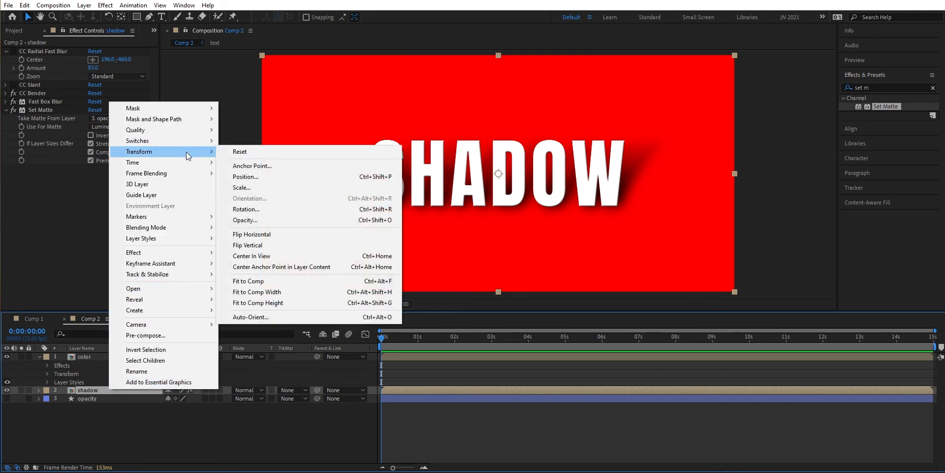
pyautogui.click(268, 247)
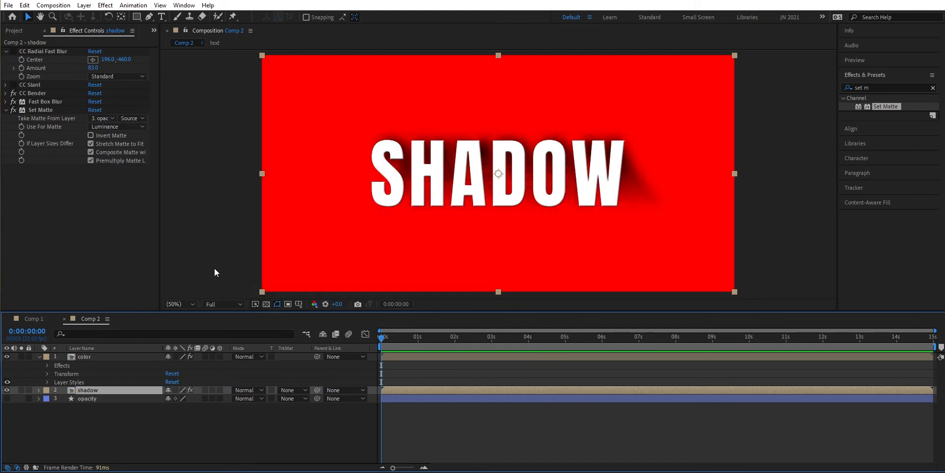
# - Move the shadow layer beneath the SHADOW text by setting its position to 941, 748
pyautogui.press('p')
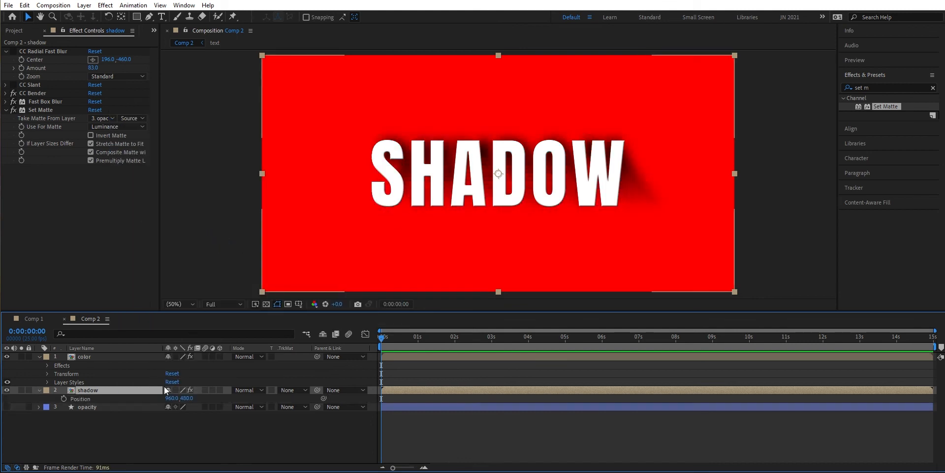
pyautogui.moveTo(186, 399); pyautogui.dragTo(342, 372)
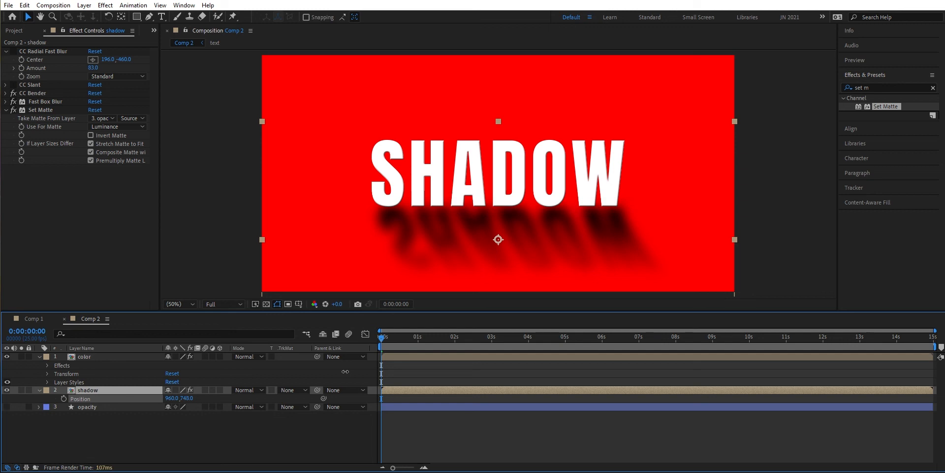
pyautogui.moveTo(171, 402); pyautogui.dragTo(163, 399)
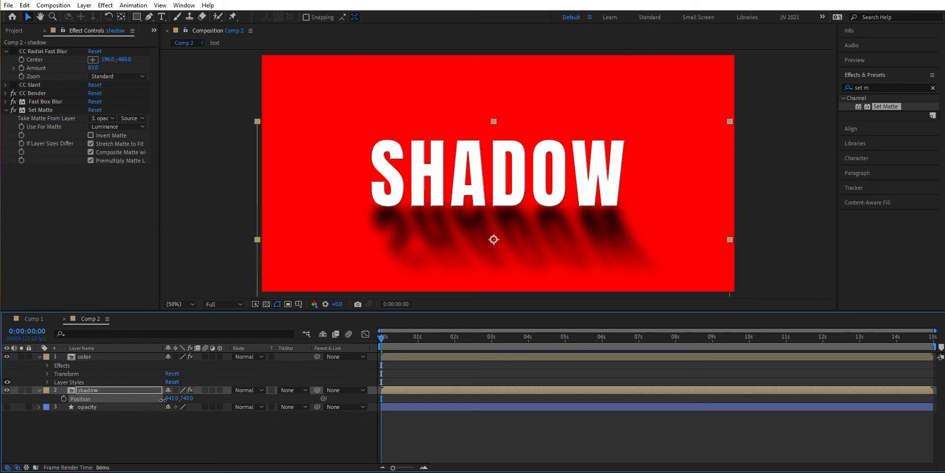
# - Change the color layer's Fill color to black and set the shadow layer's vertical position to 735
pyautogui.click(102, 358)
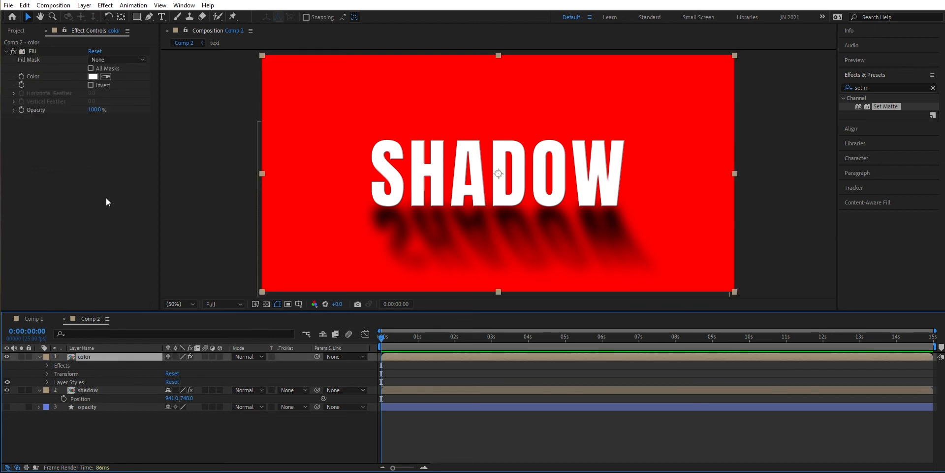
pyautogui.click(95, 76)
pyautogui.moveTo(284, 73); pyautogui.dragTo(258, 189)
pyautogui.click(503, 39)
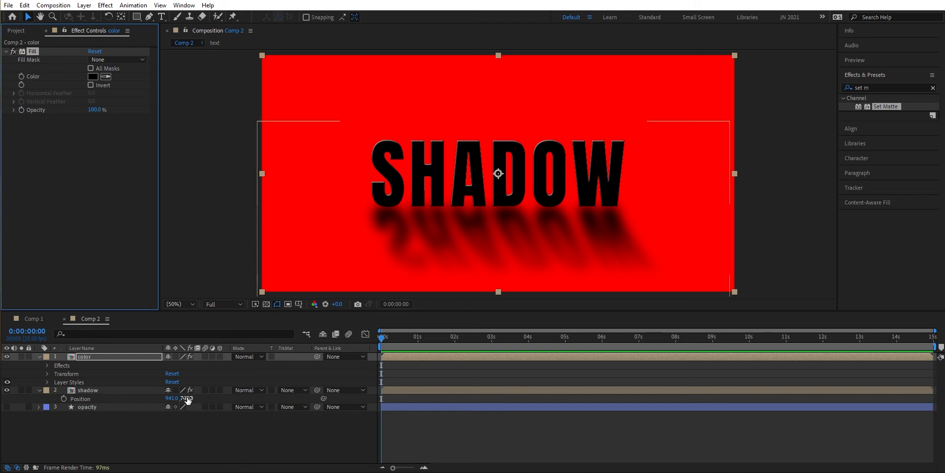
pyautogui.moveTo(187, 398); pyautogui.dragTo(184, 395)
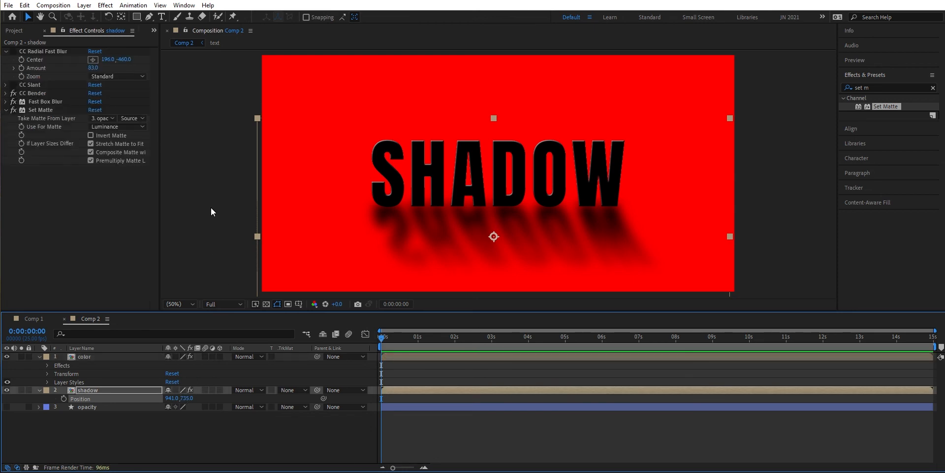